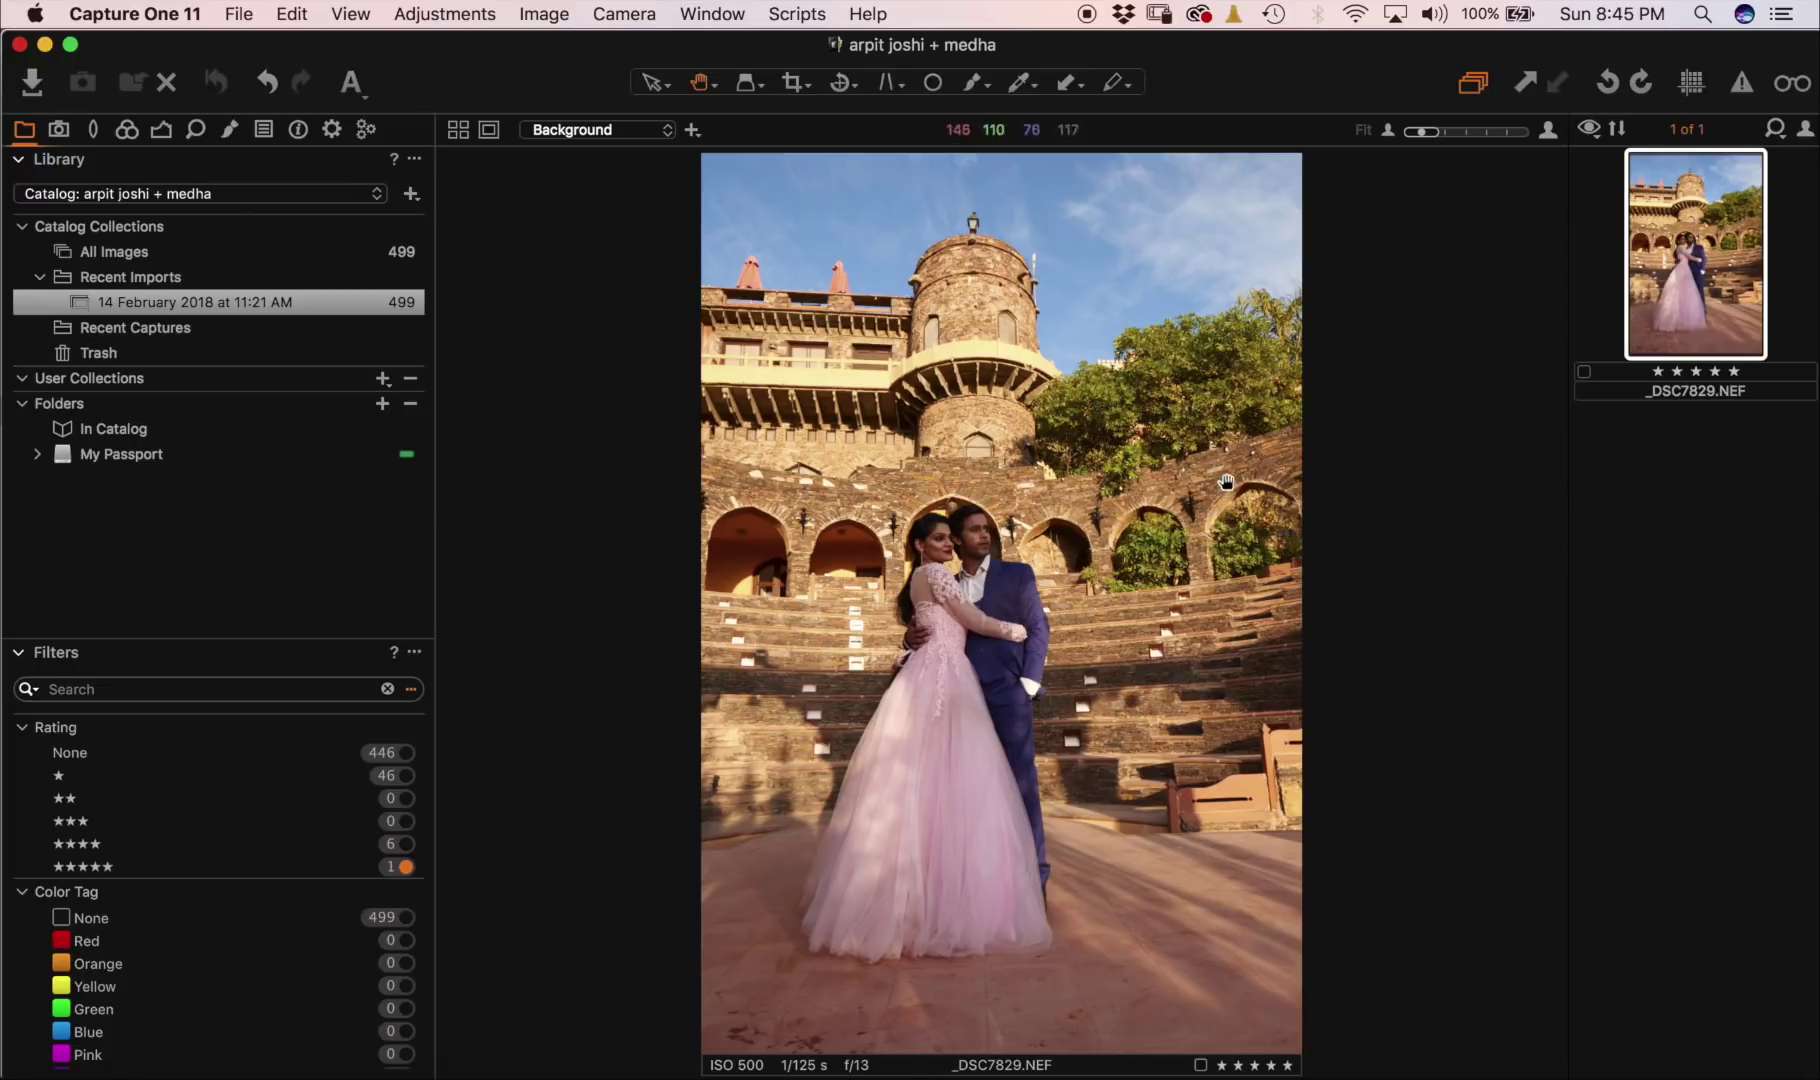
Clone a second variant of _DSC7829.NEF and reveal its Exposure tool settings.
right_click(1710, 230)
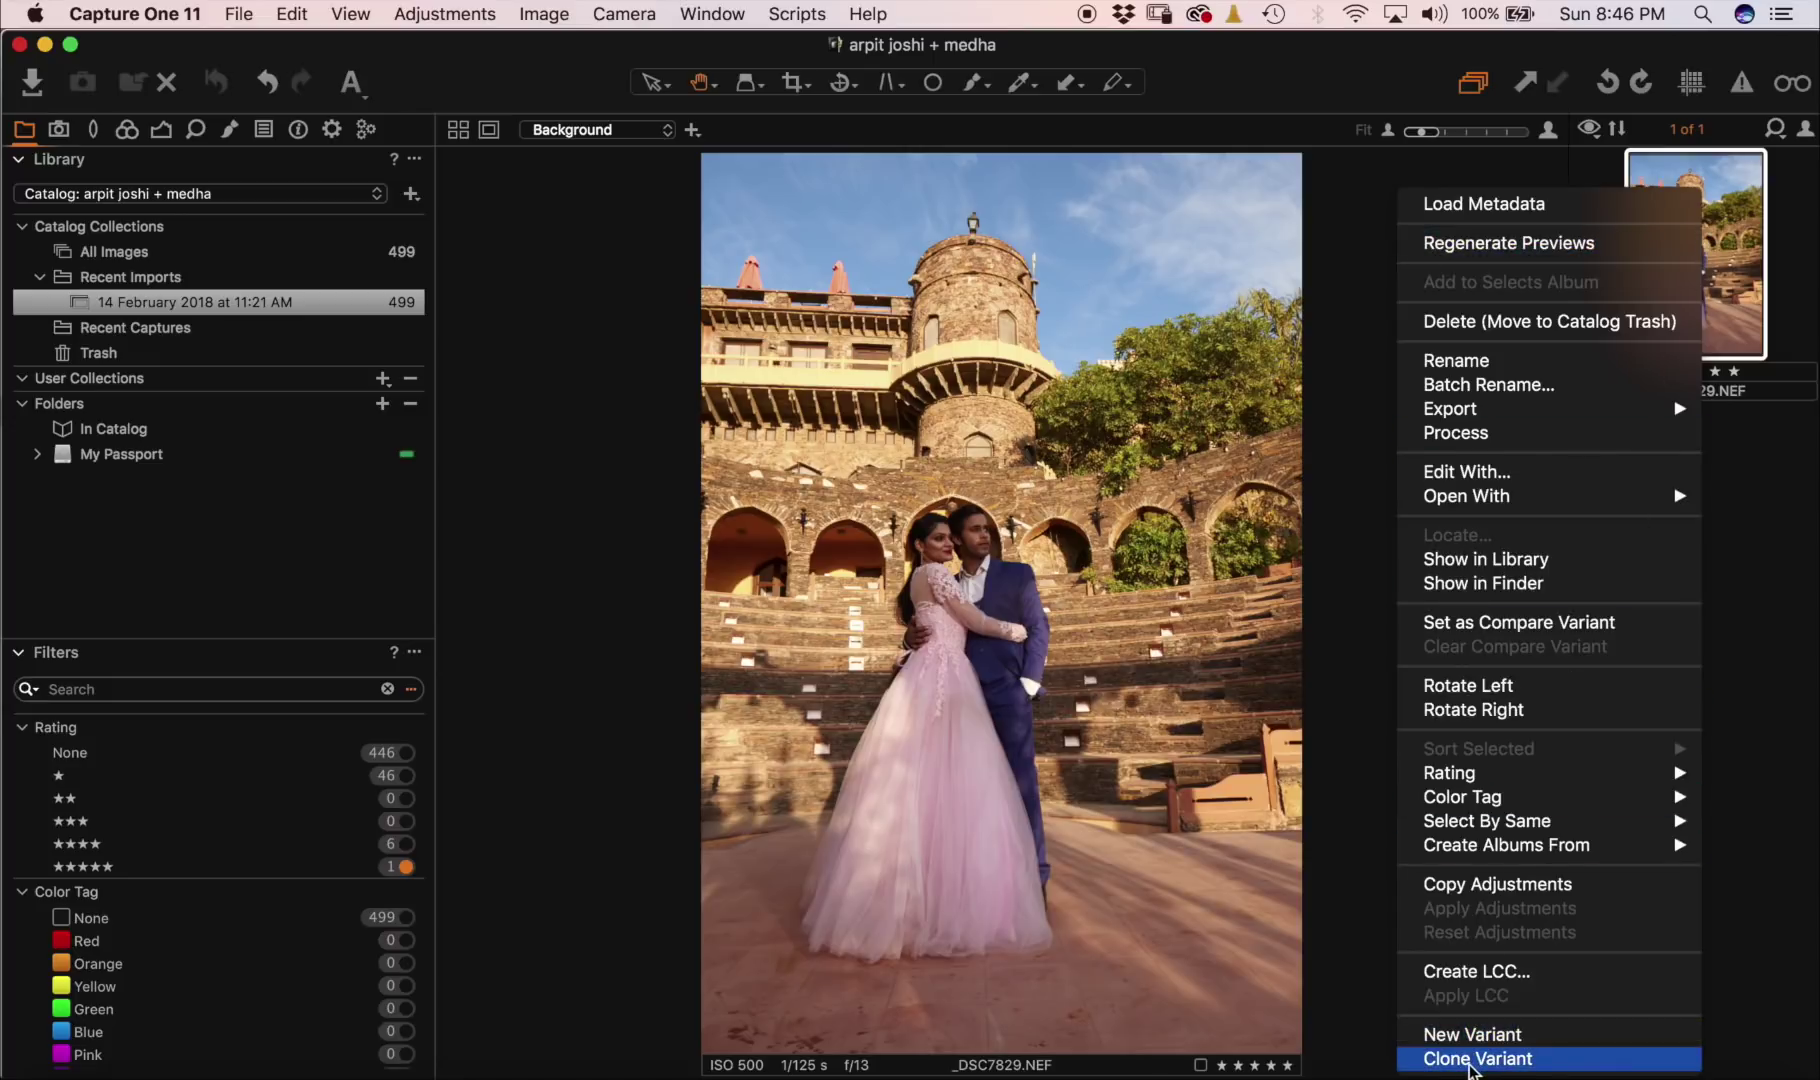
click(1476, 1060)
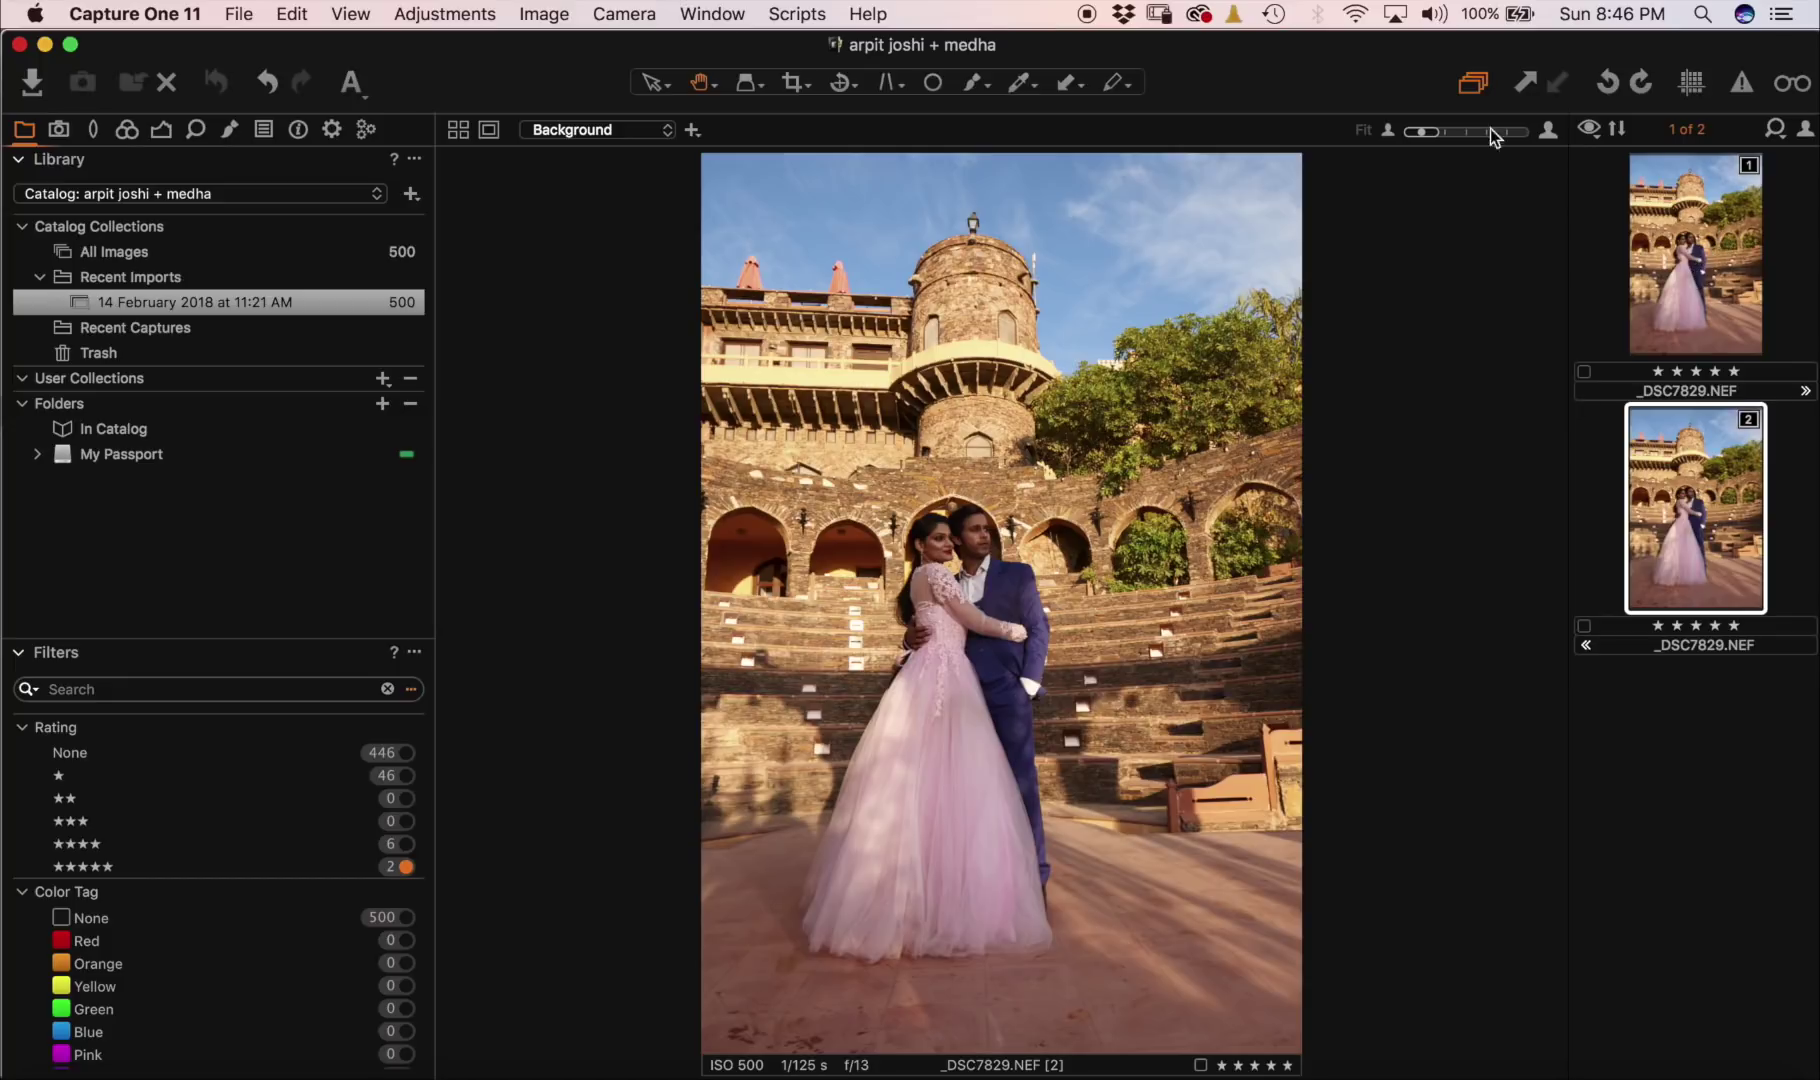
click(162, 130)
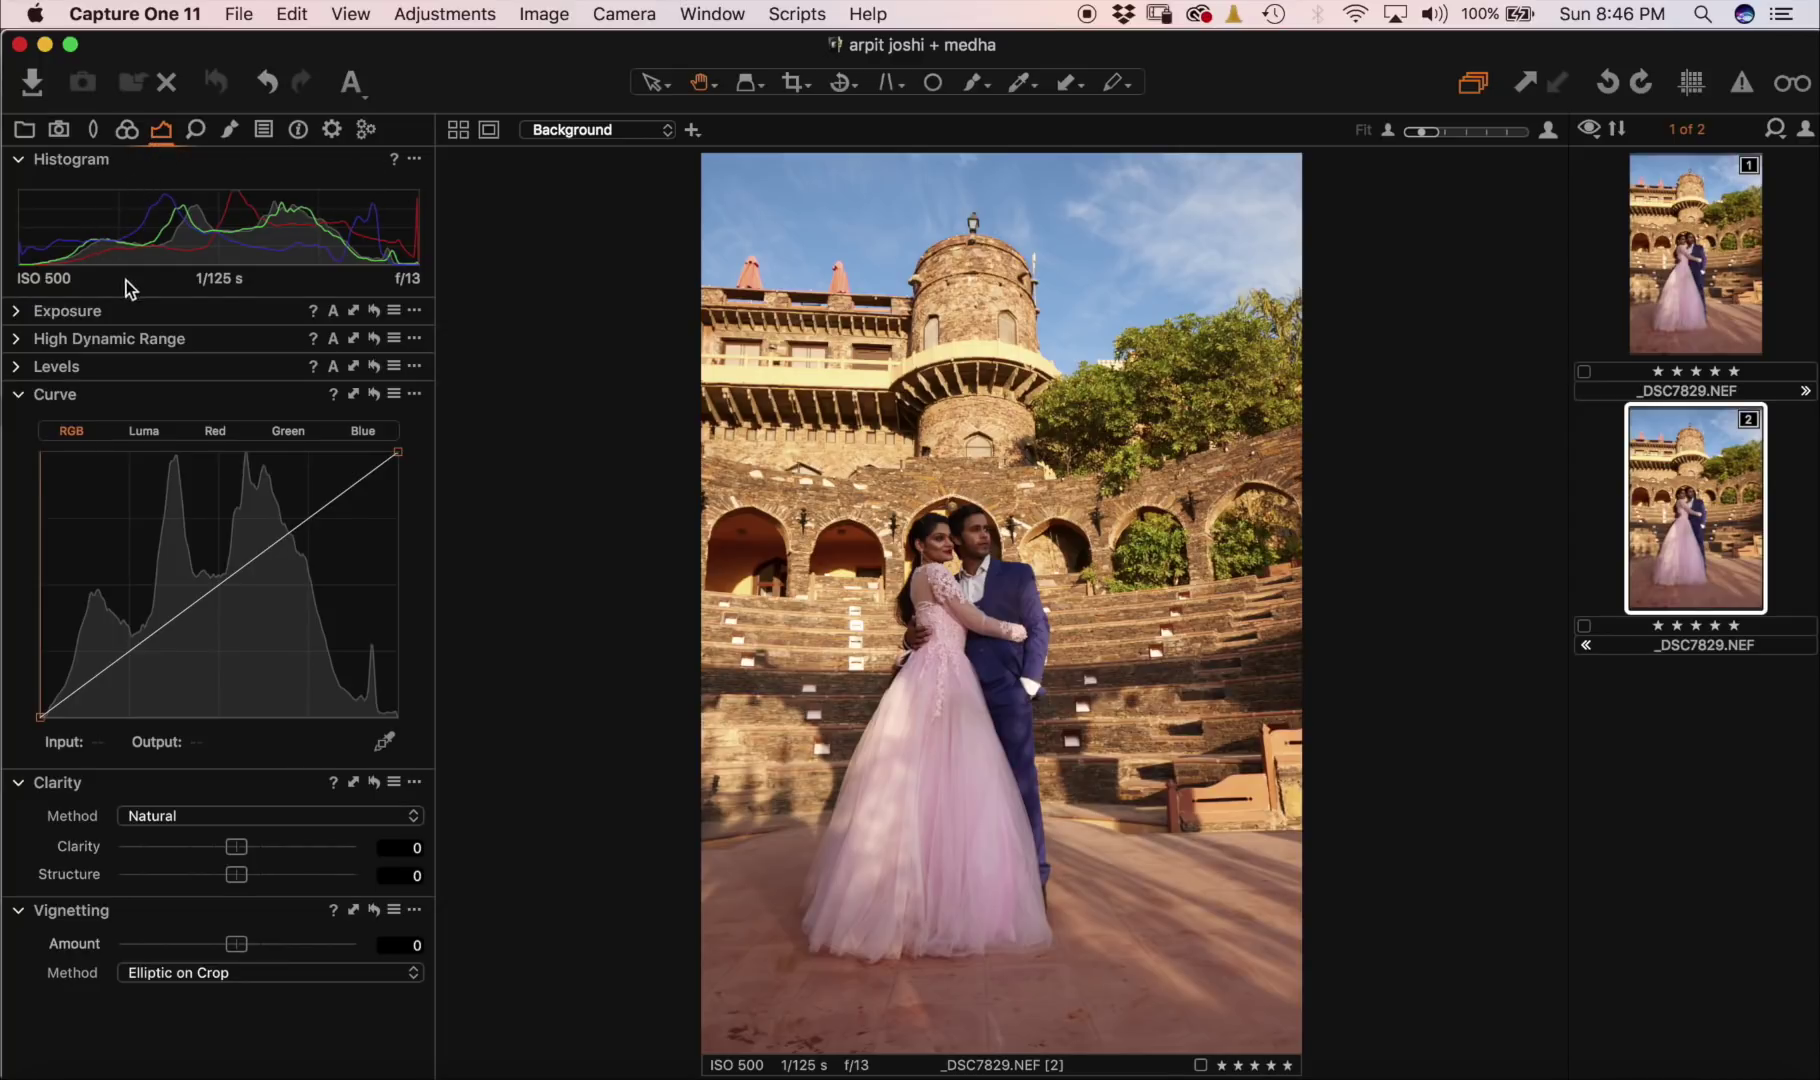
click(18, 314)
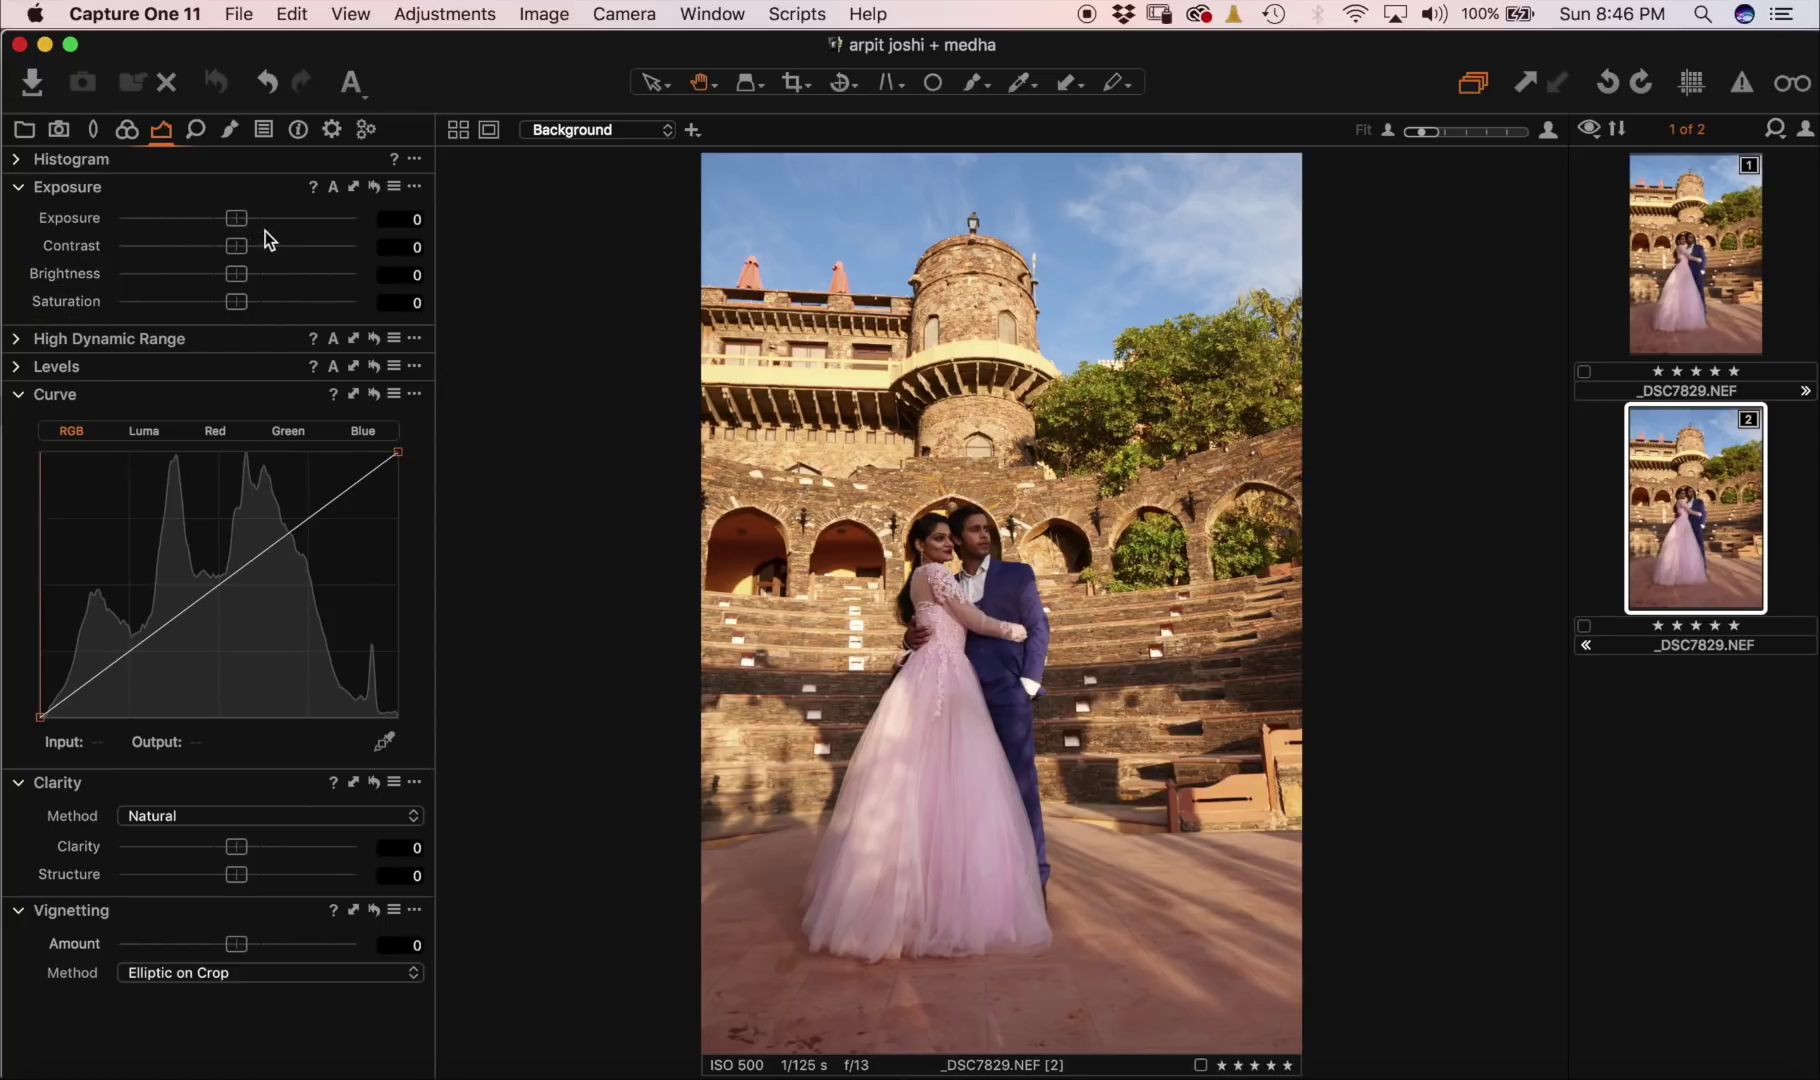
Lower the clone's exposure to -0.48, checking it against the original variant.
drag(236, 218, 228, 225)
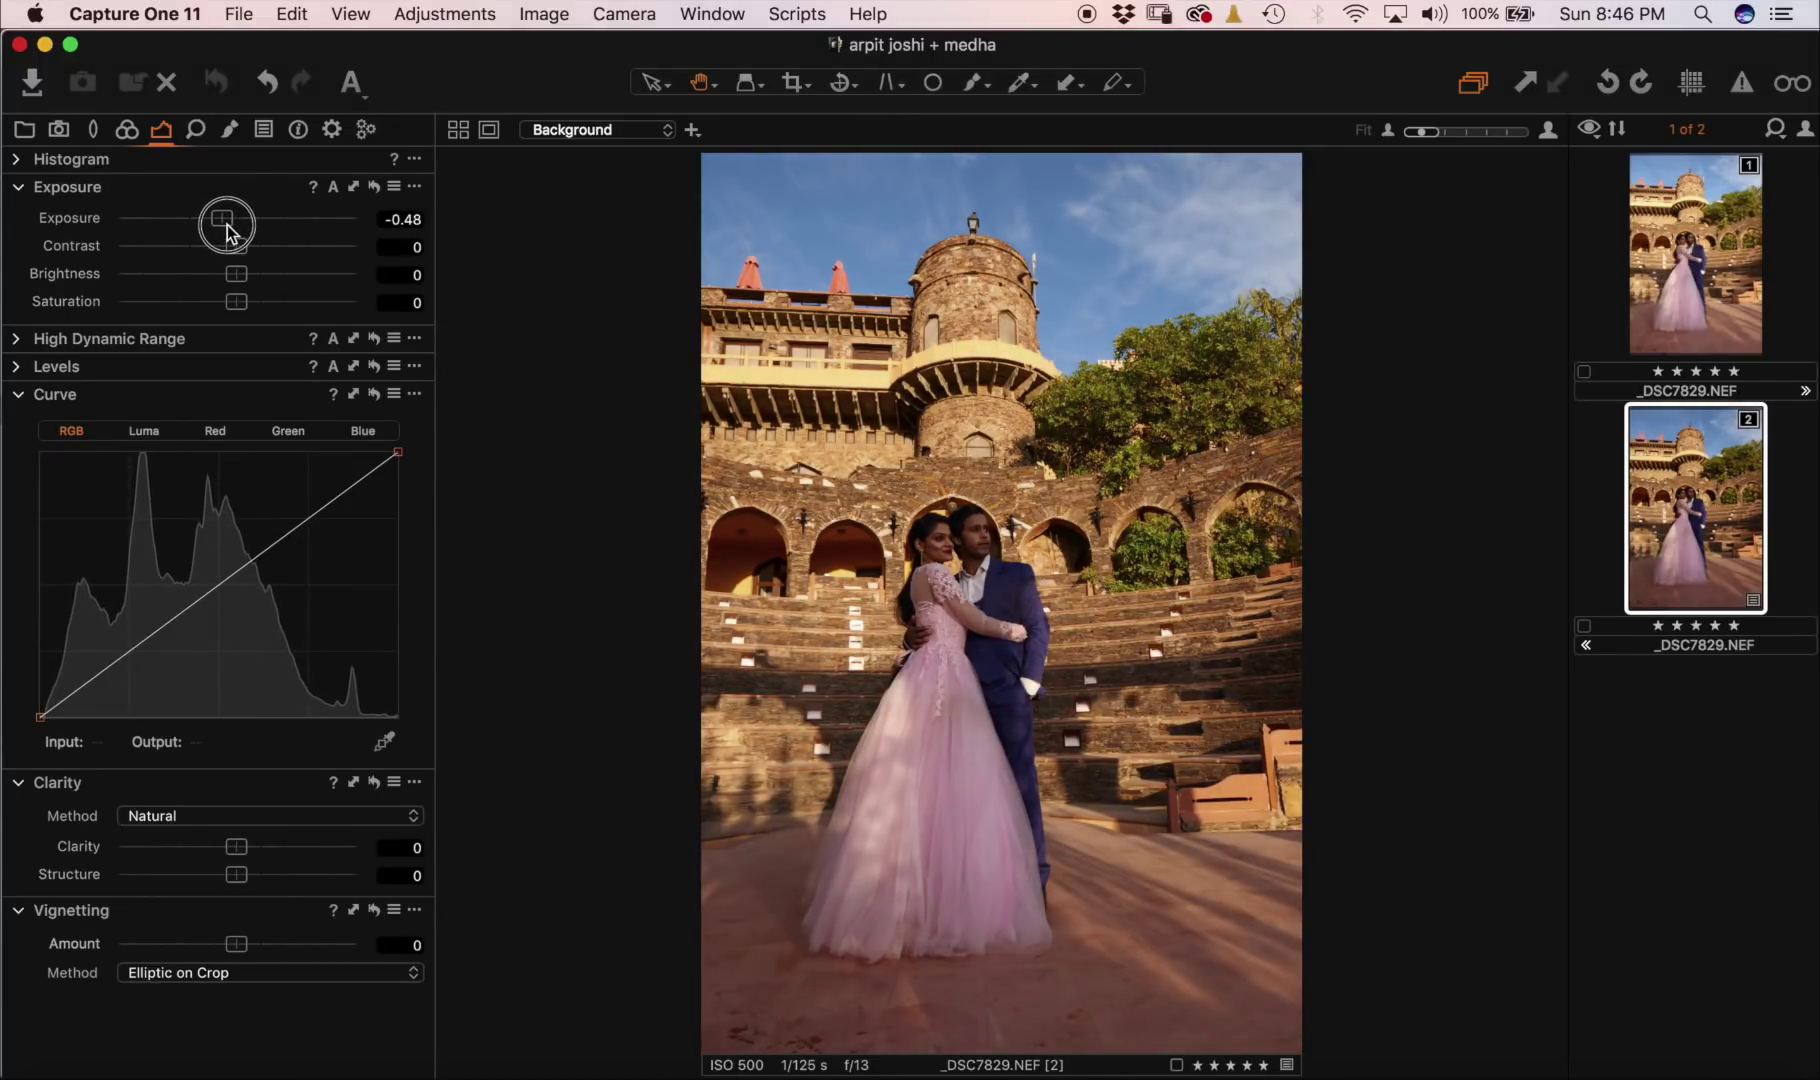
drag(228, 225, 228, 225)
click(1693, 232)
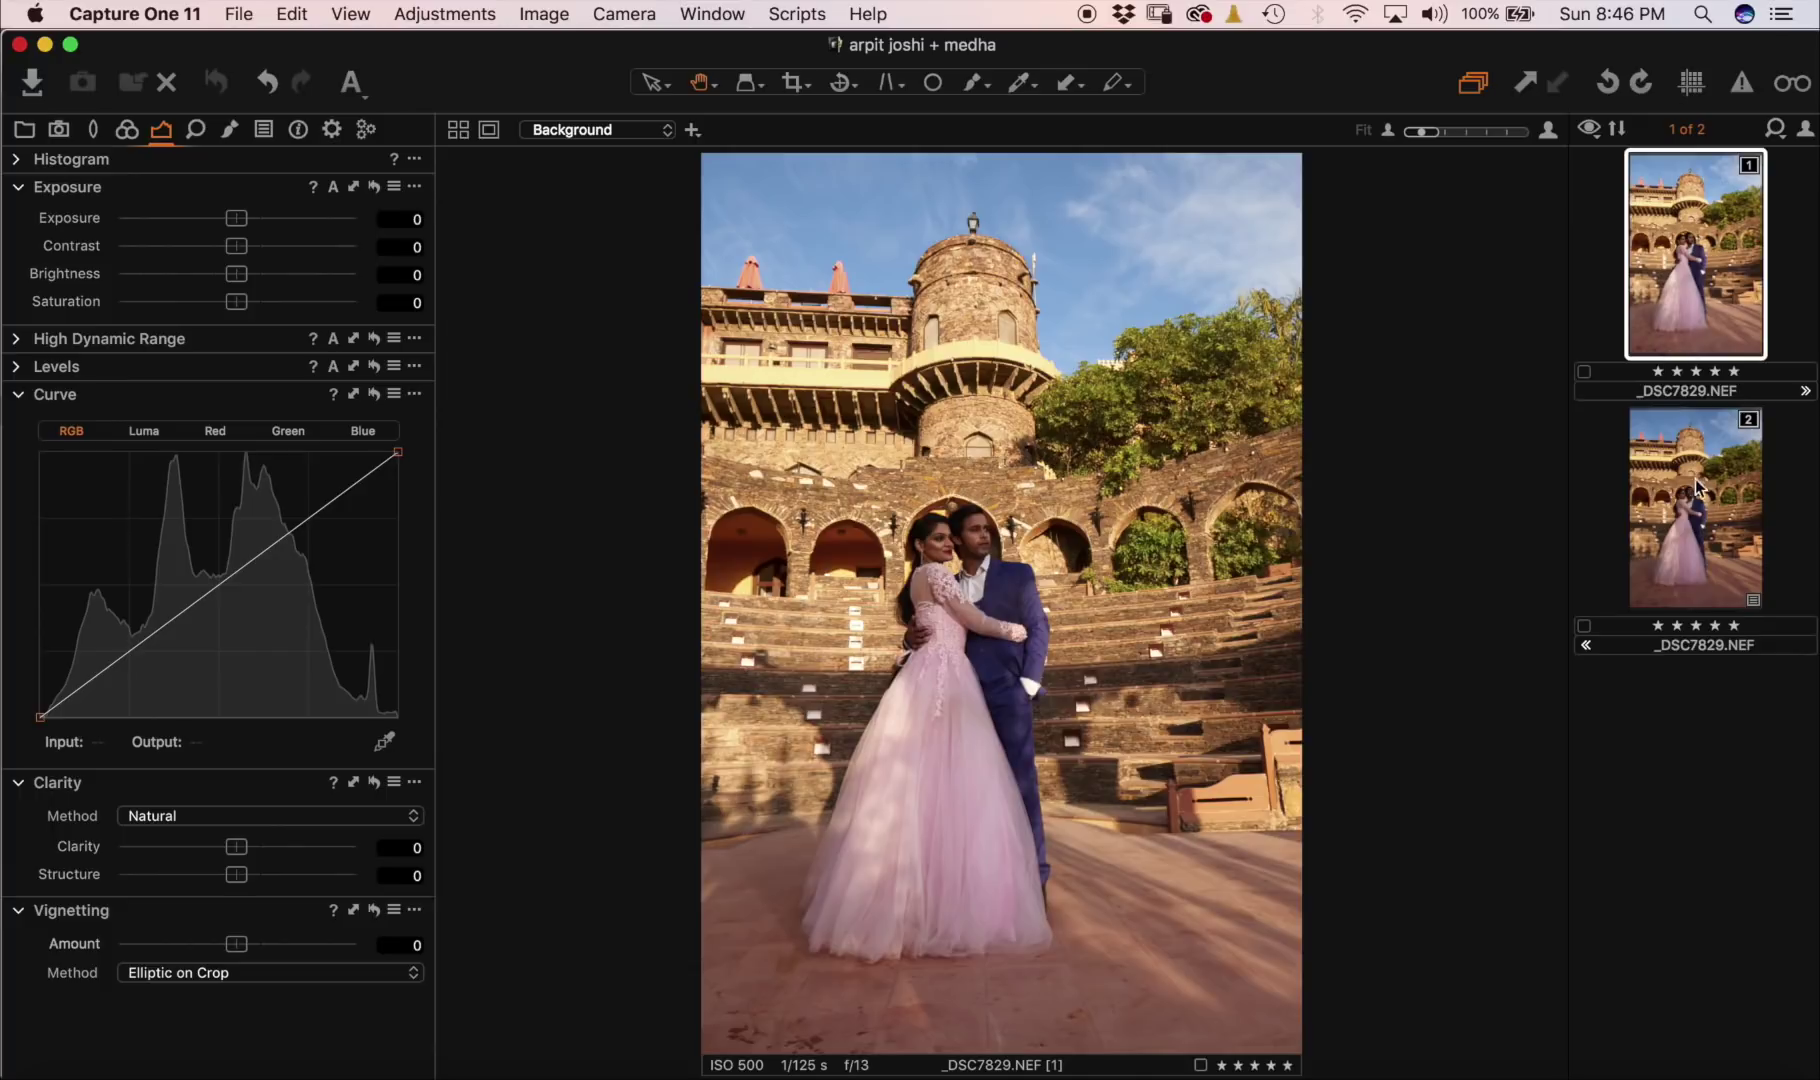
click(1701, 471)
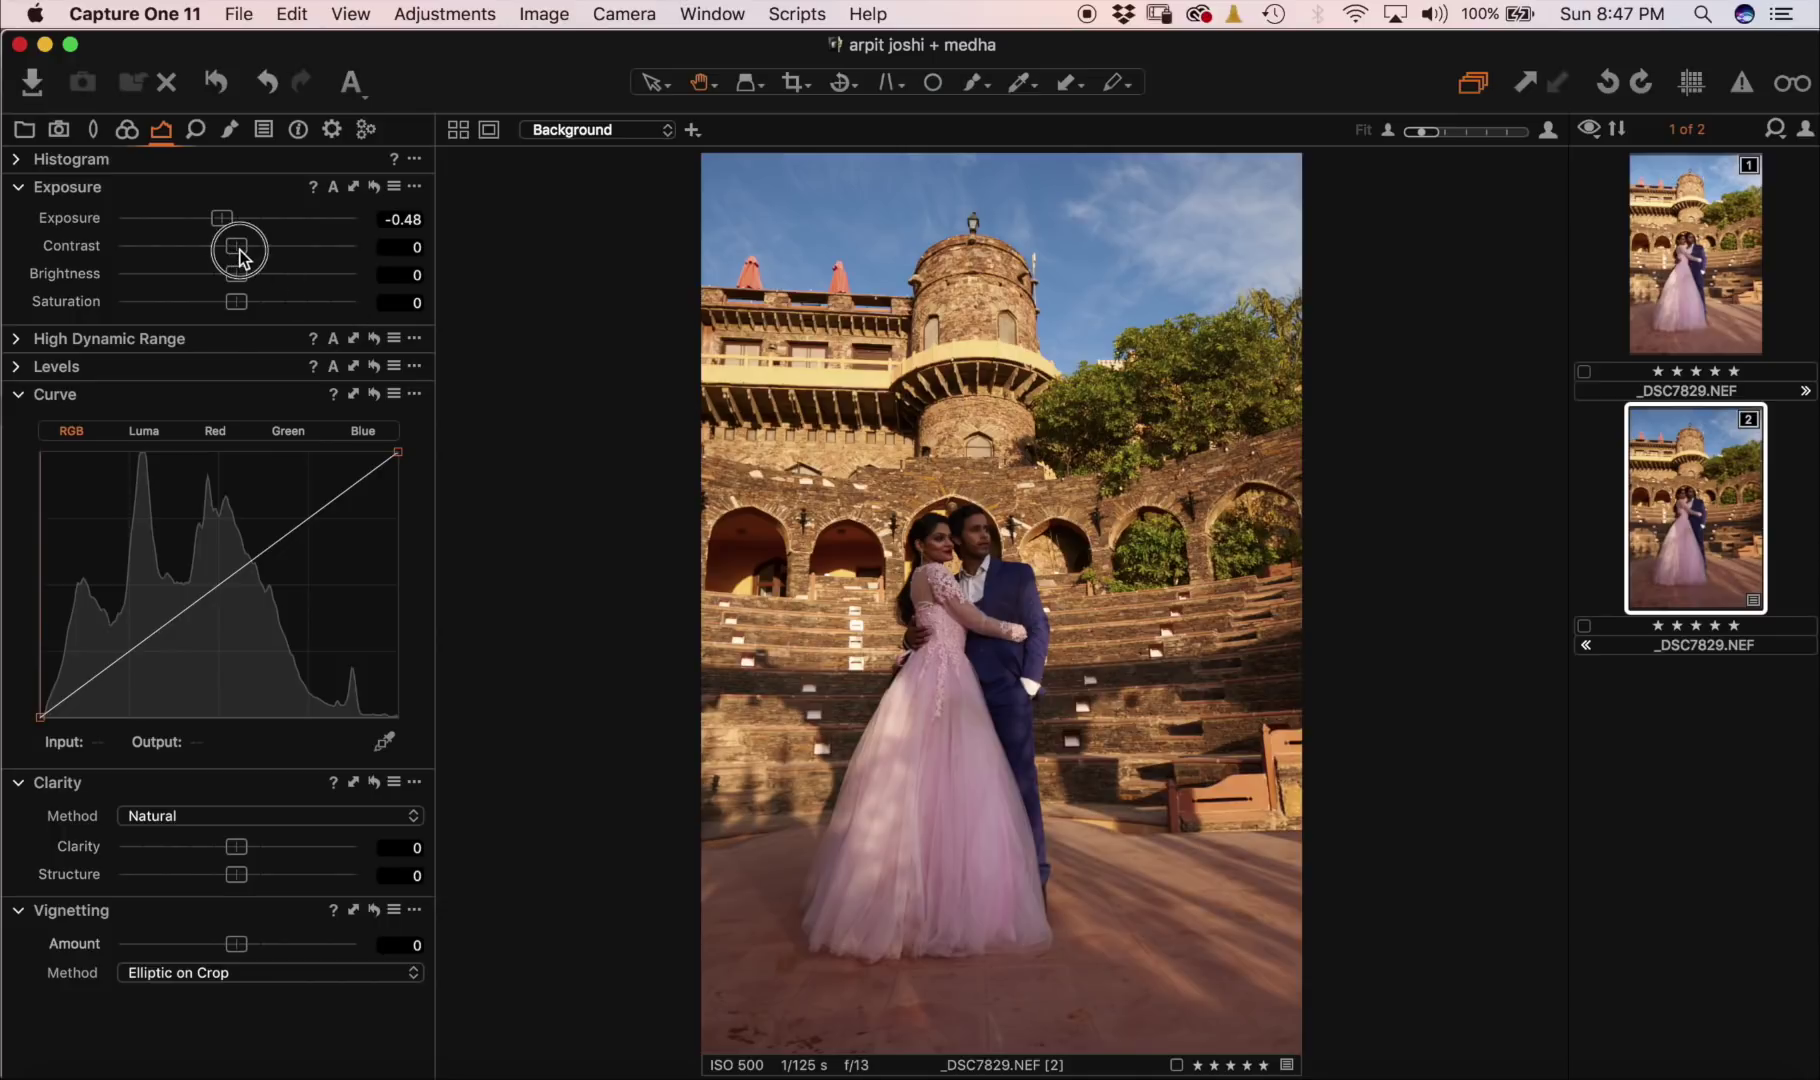
Set contrast 22, brightness 6 and saturation -4, and start lifting High Dynamic Range shadows.
drag(240, 256, 288, 248)
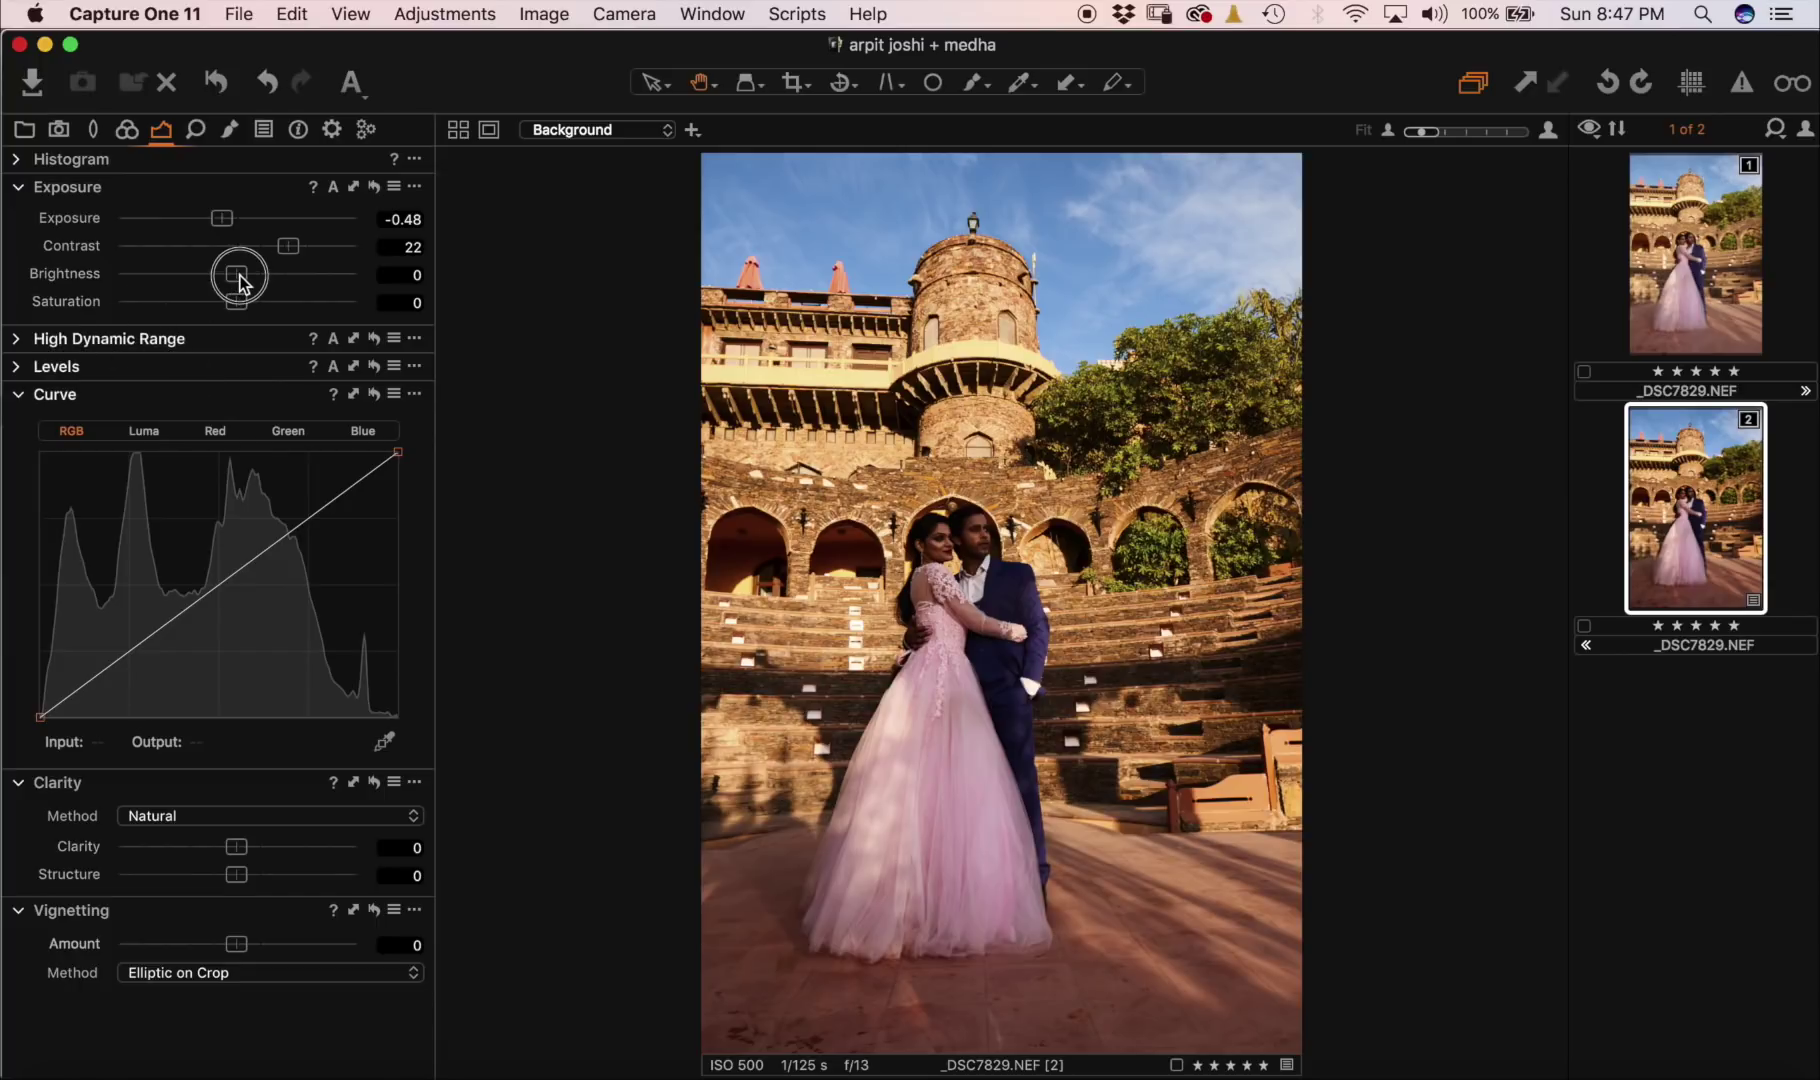
drag(240, 282, 254, 282)
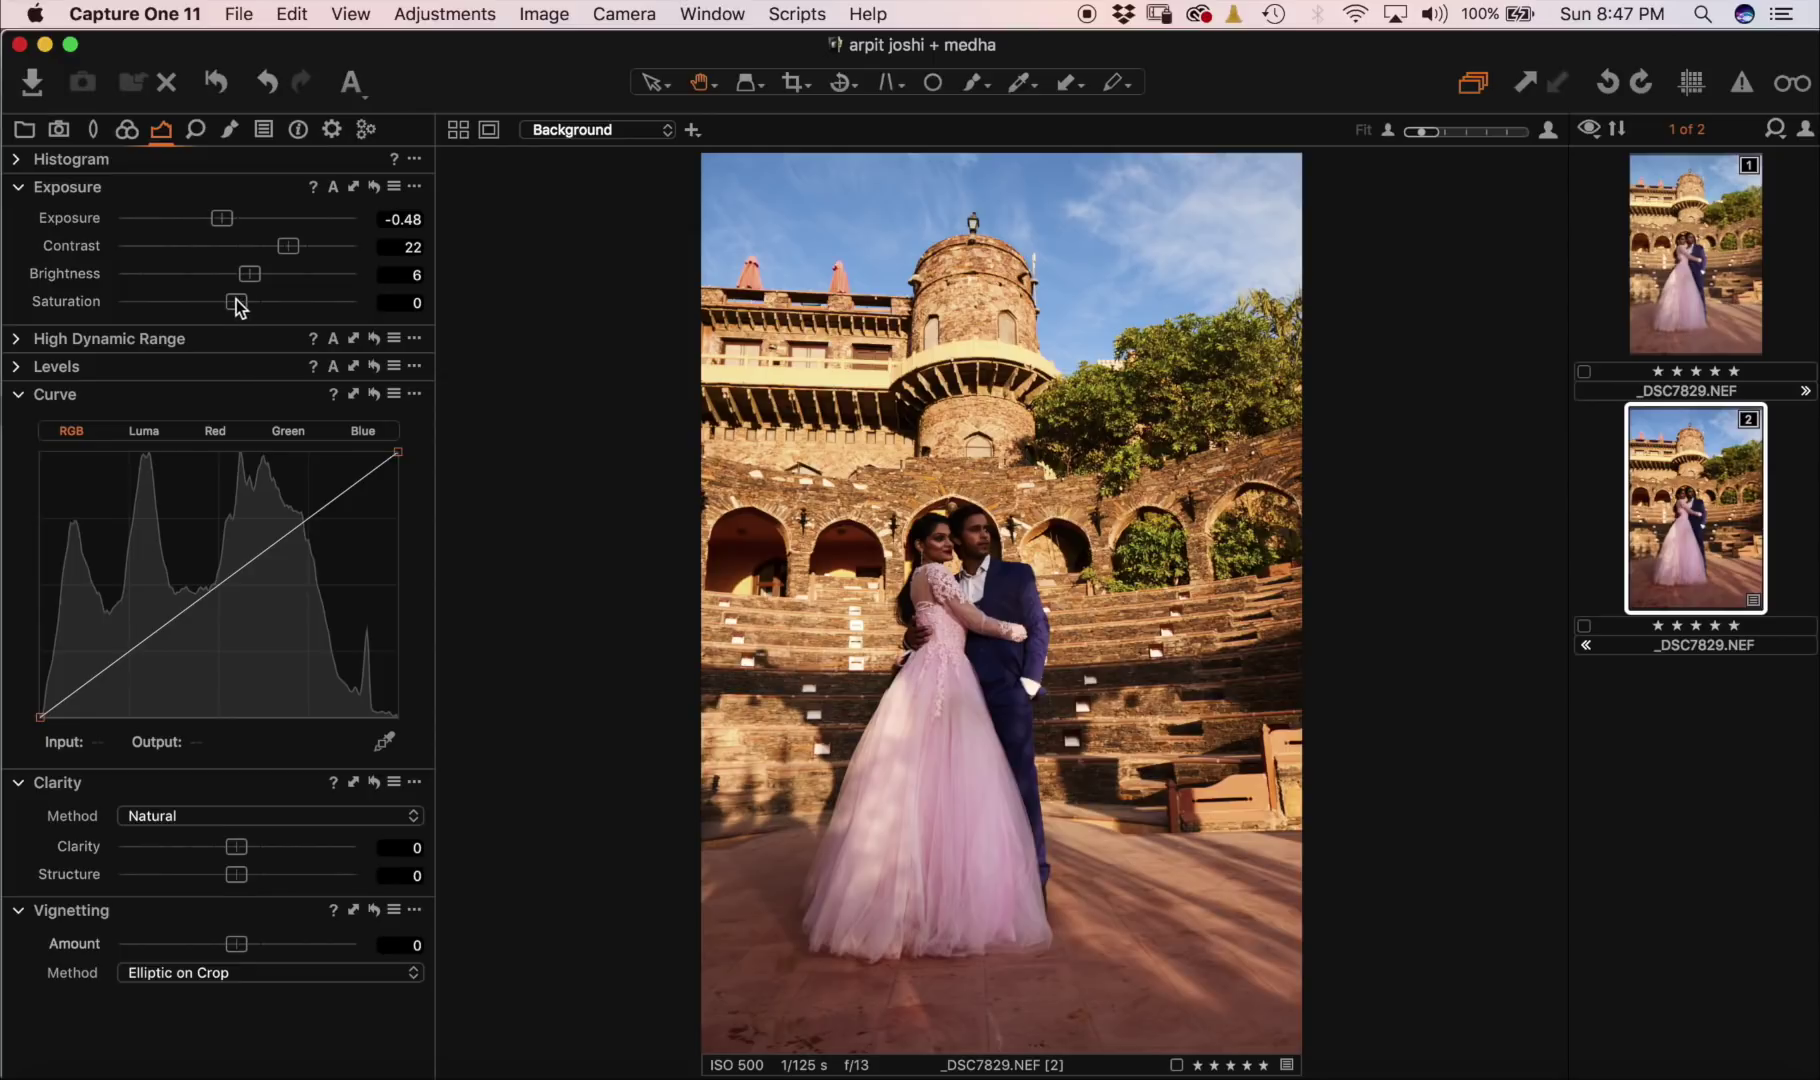
drag(232, 303, 226, 309)
drag(228, 301, 231, 304)
click(17, 339)
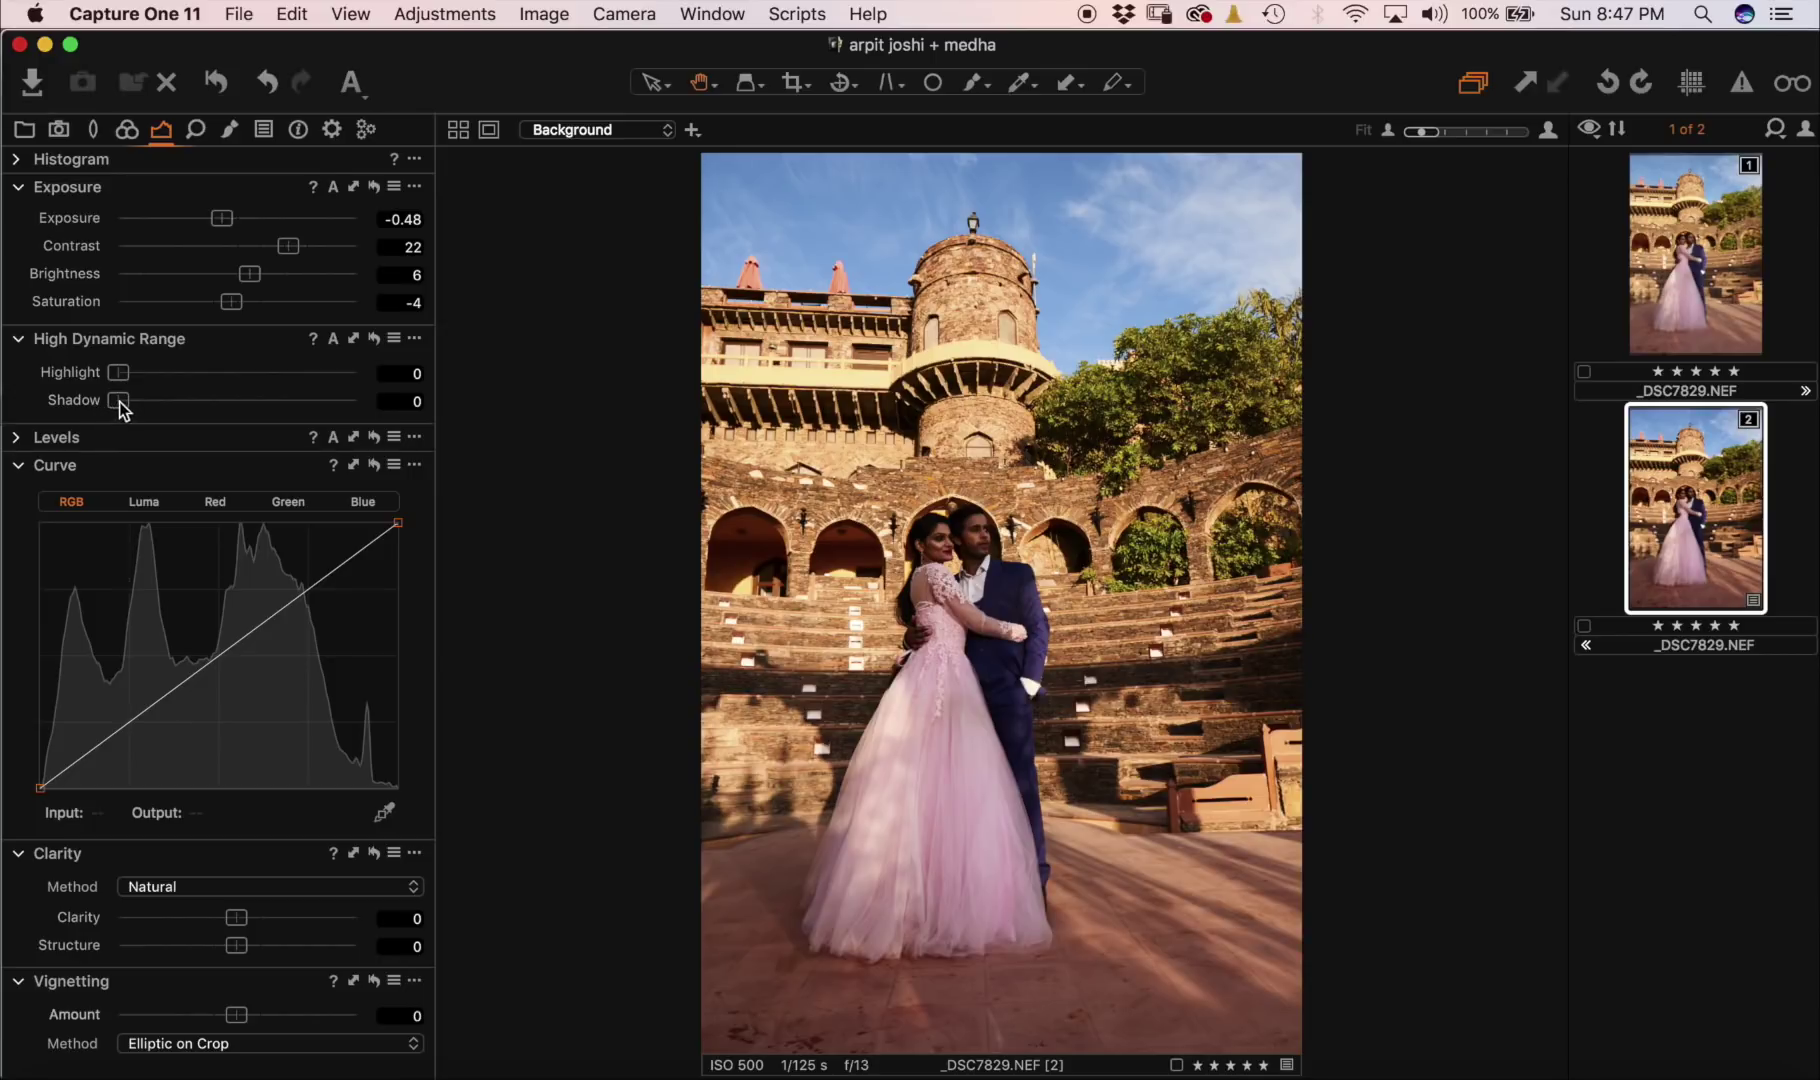
drag(119, 401, 257, 420)
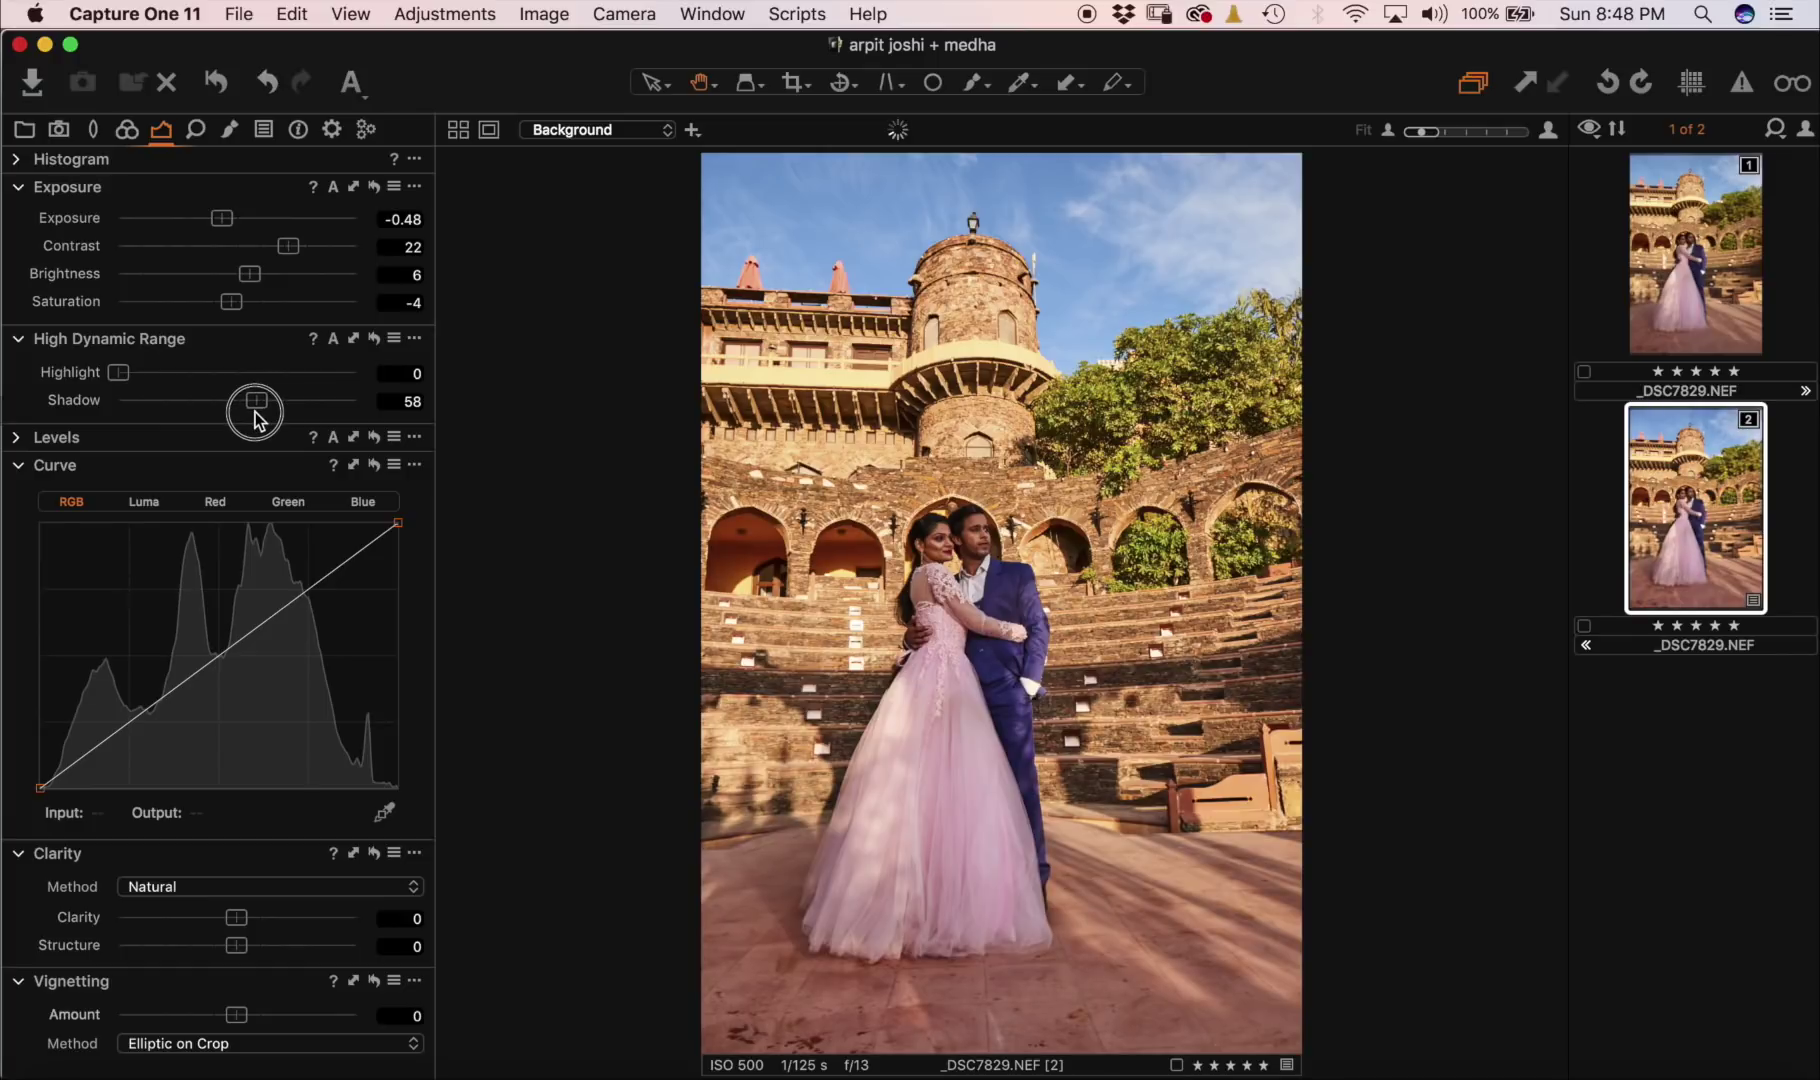
Set High Dynamic Range shadow to 77 and highlight to 57, nudging clarity to 3.
drag(257, 420, 281, 398)
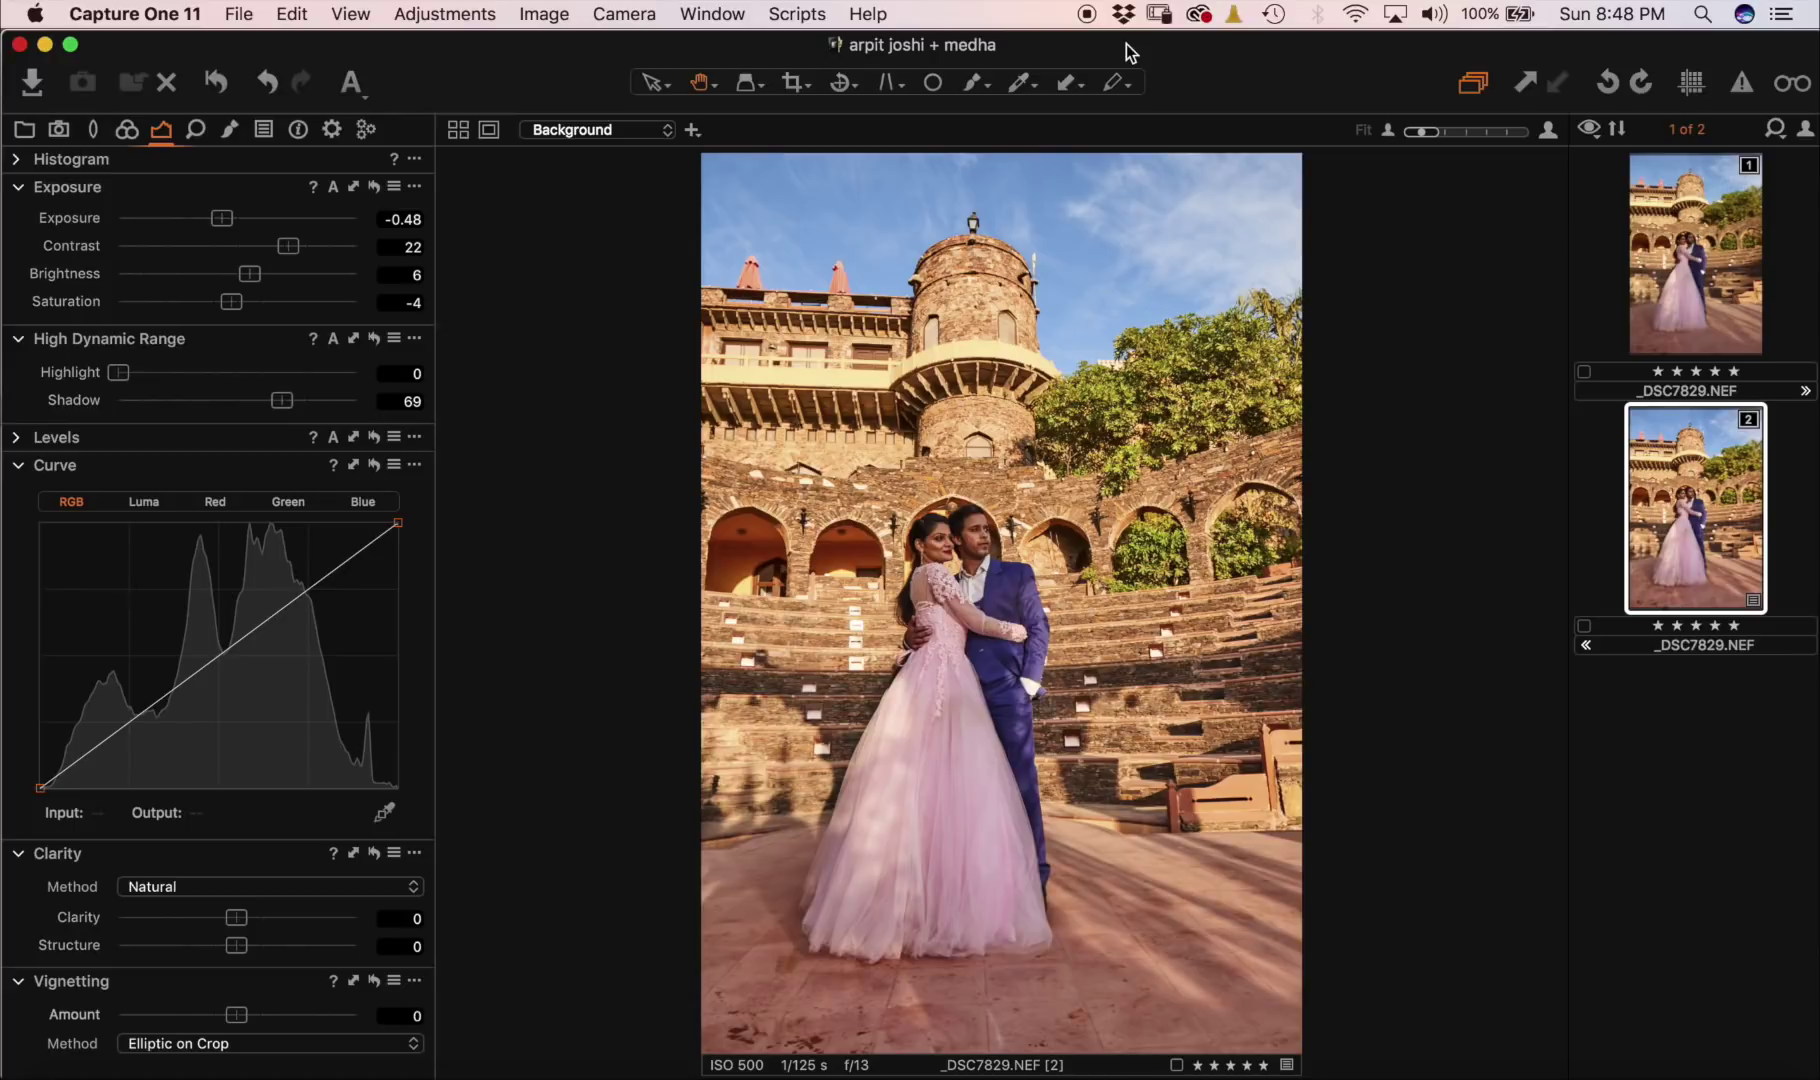
drag(283, 403, 293, 404)
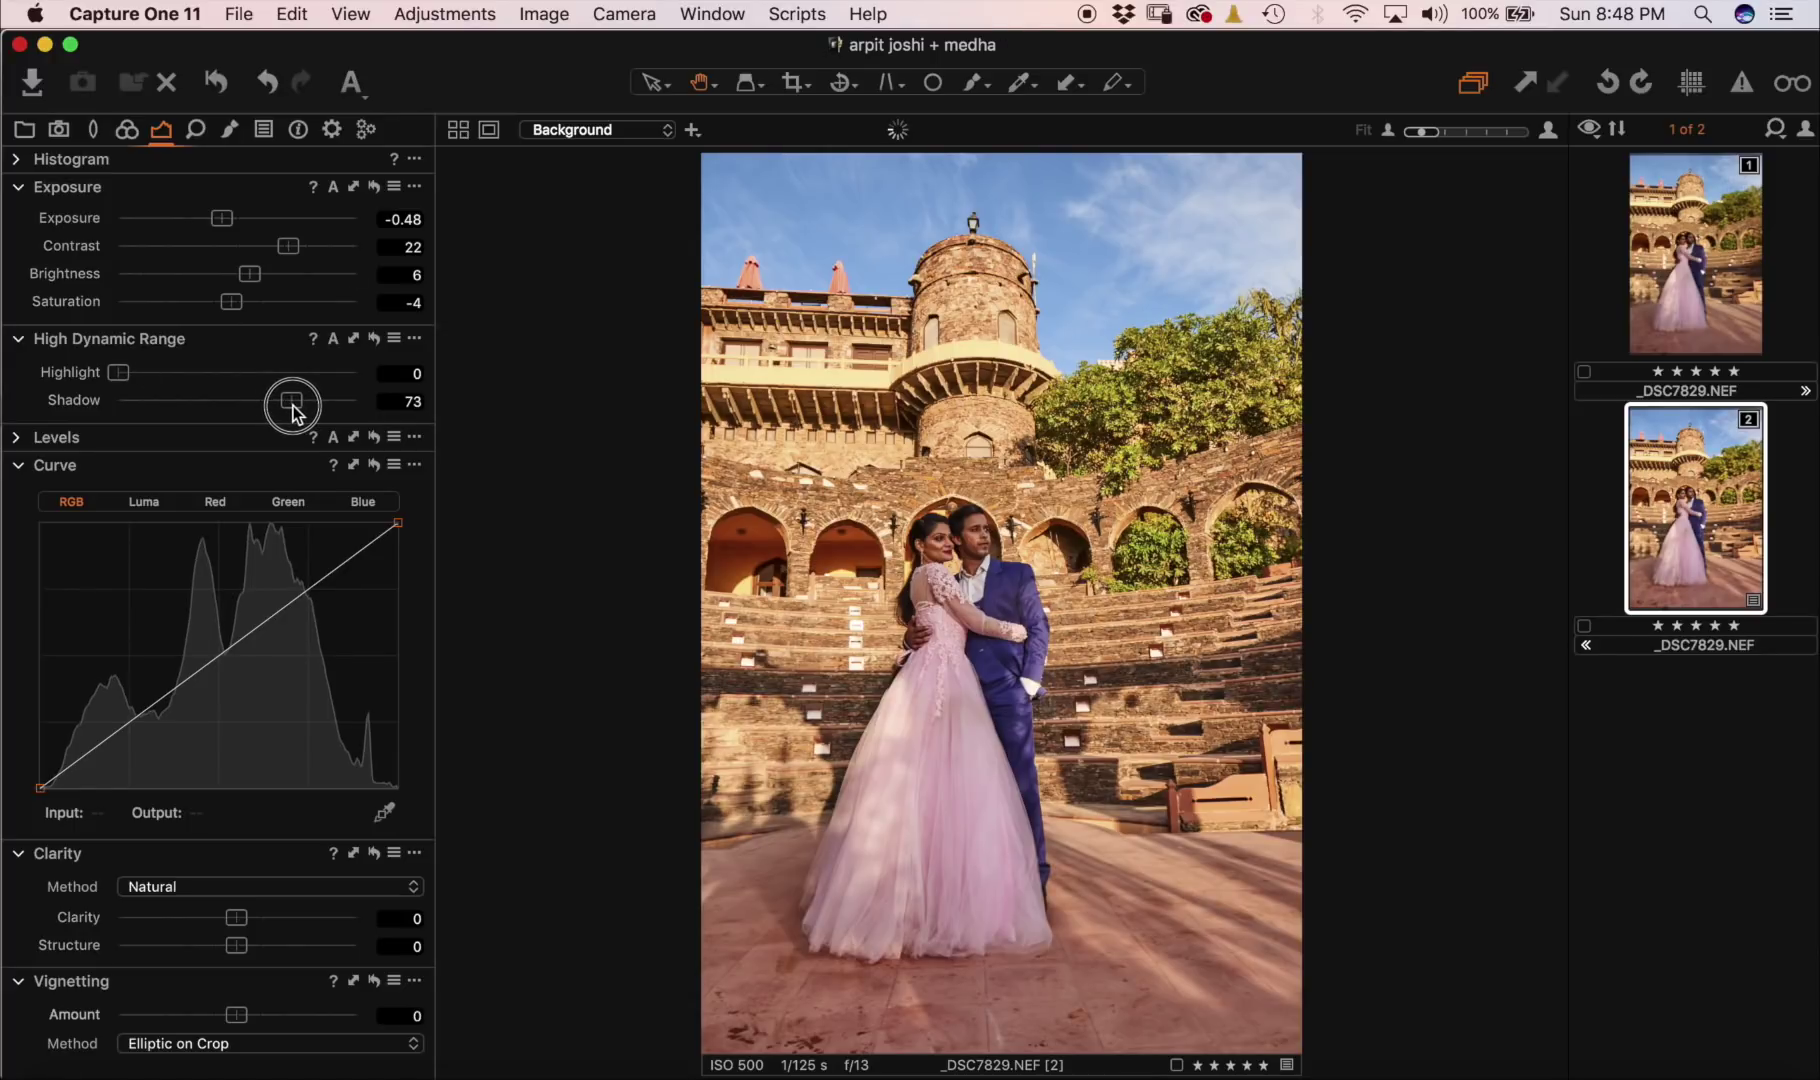
drag(293, 408, 299, 414)
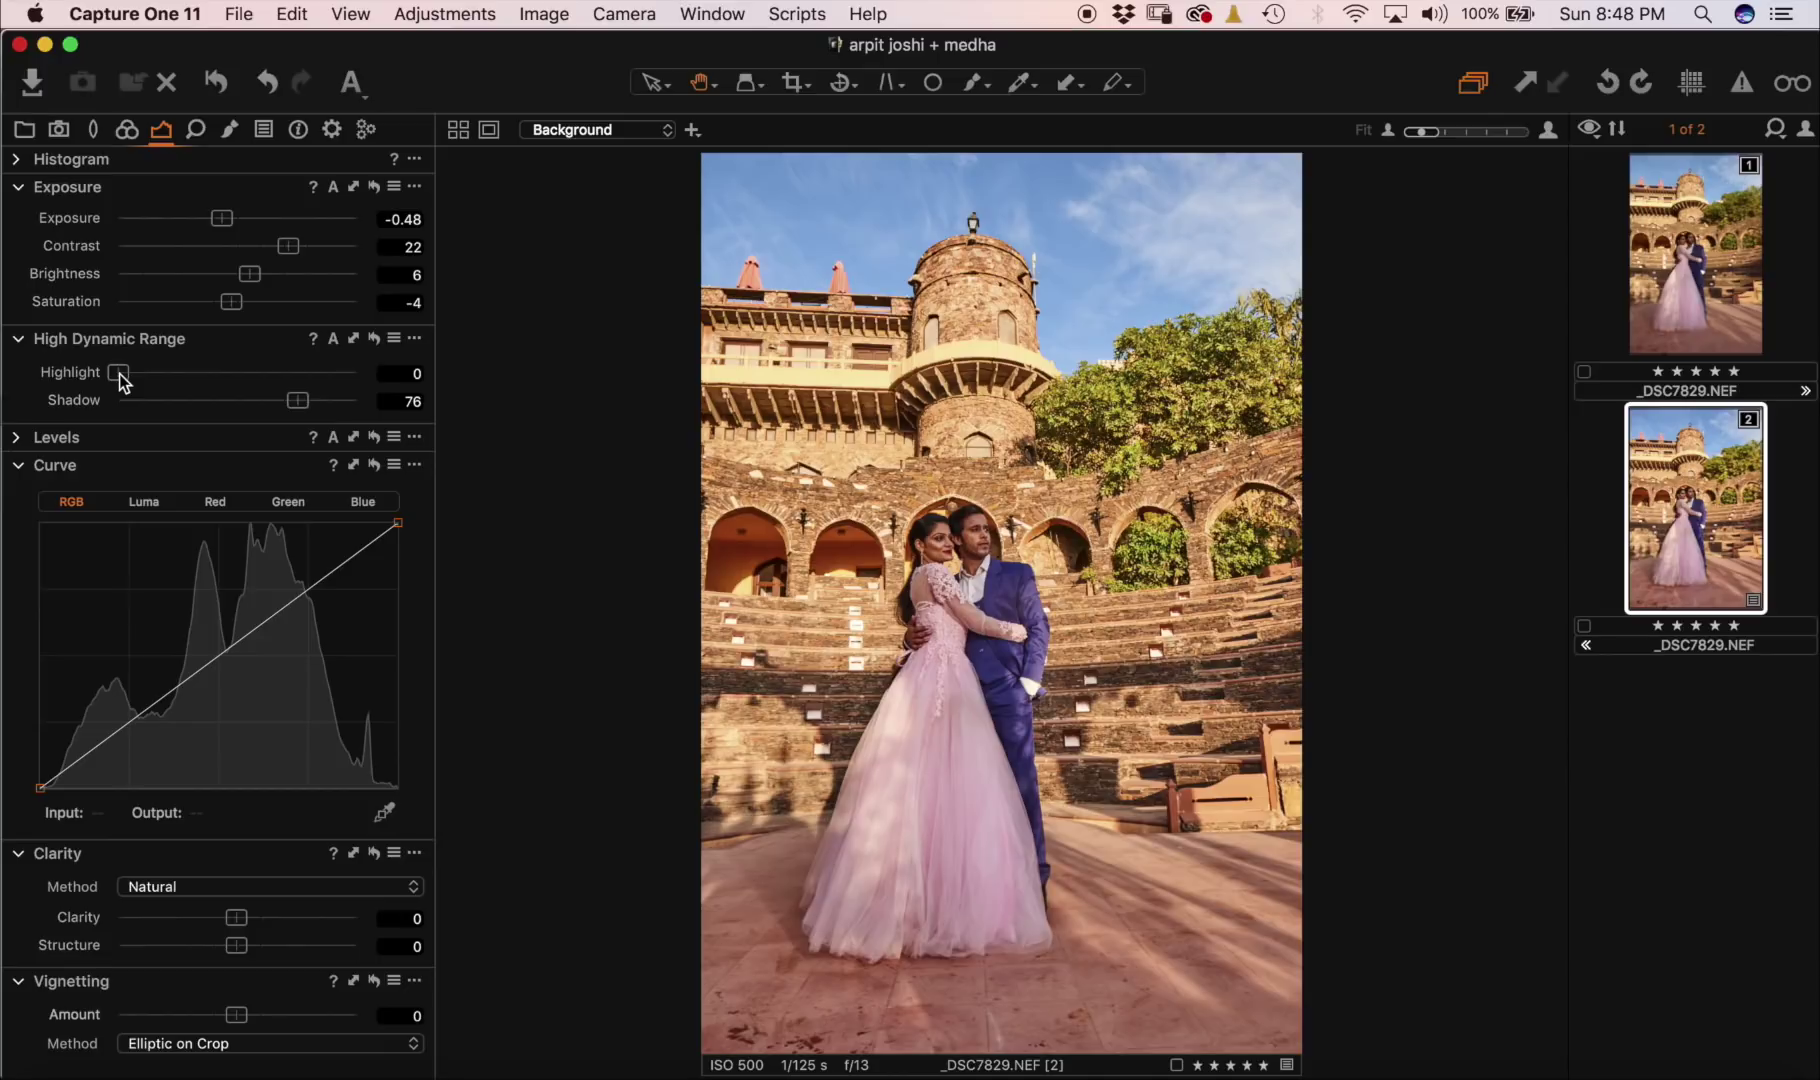
drag(119, 374, 234, 384)
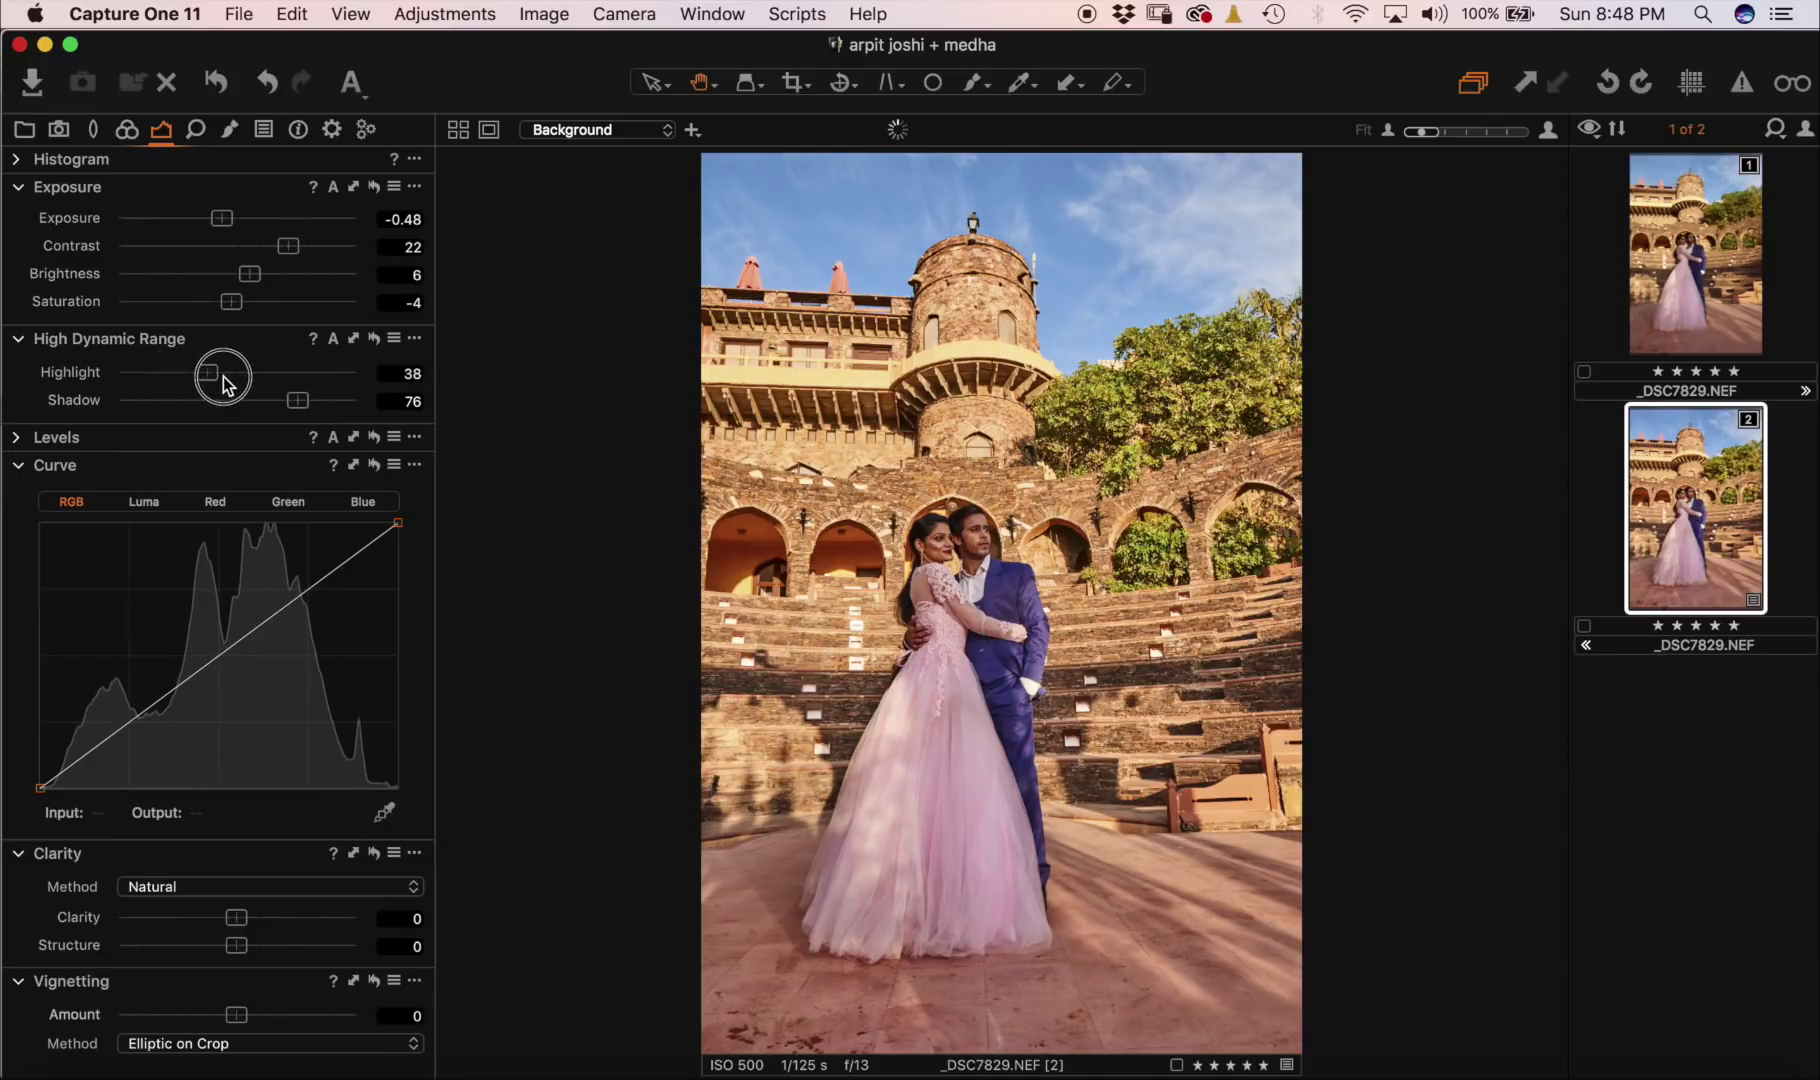
drag(234, 384, 254, 384)
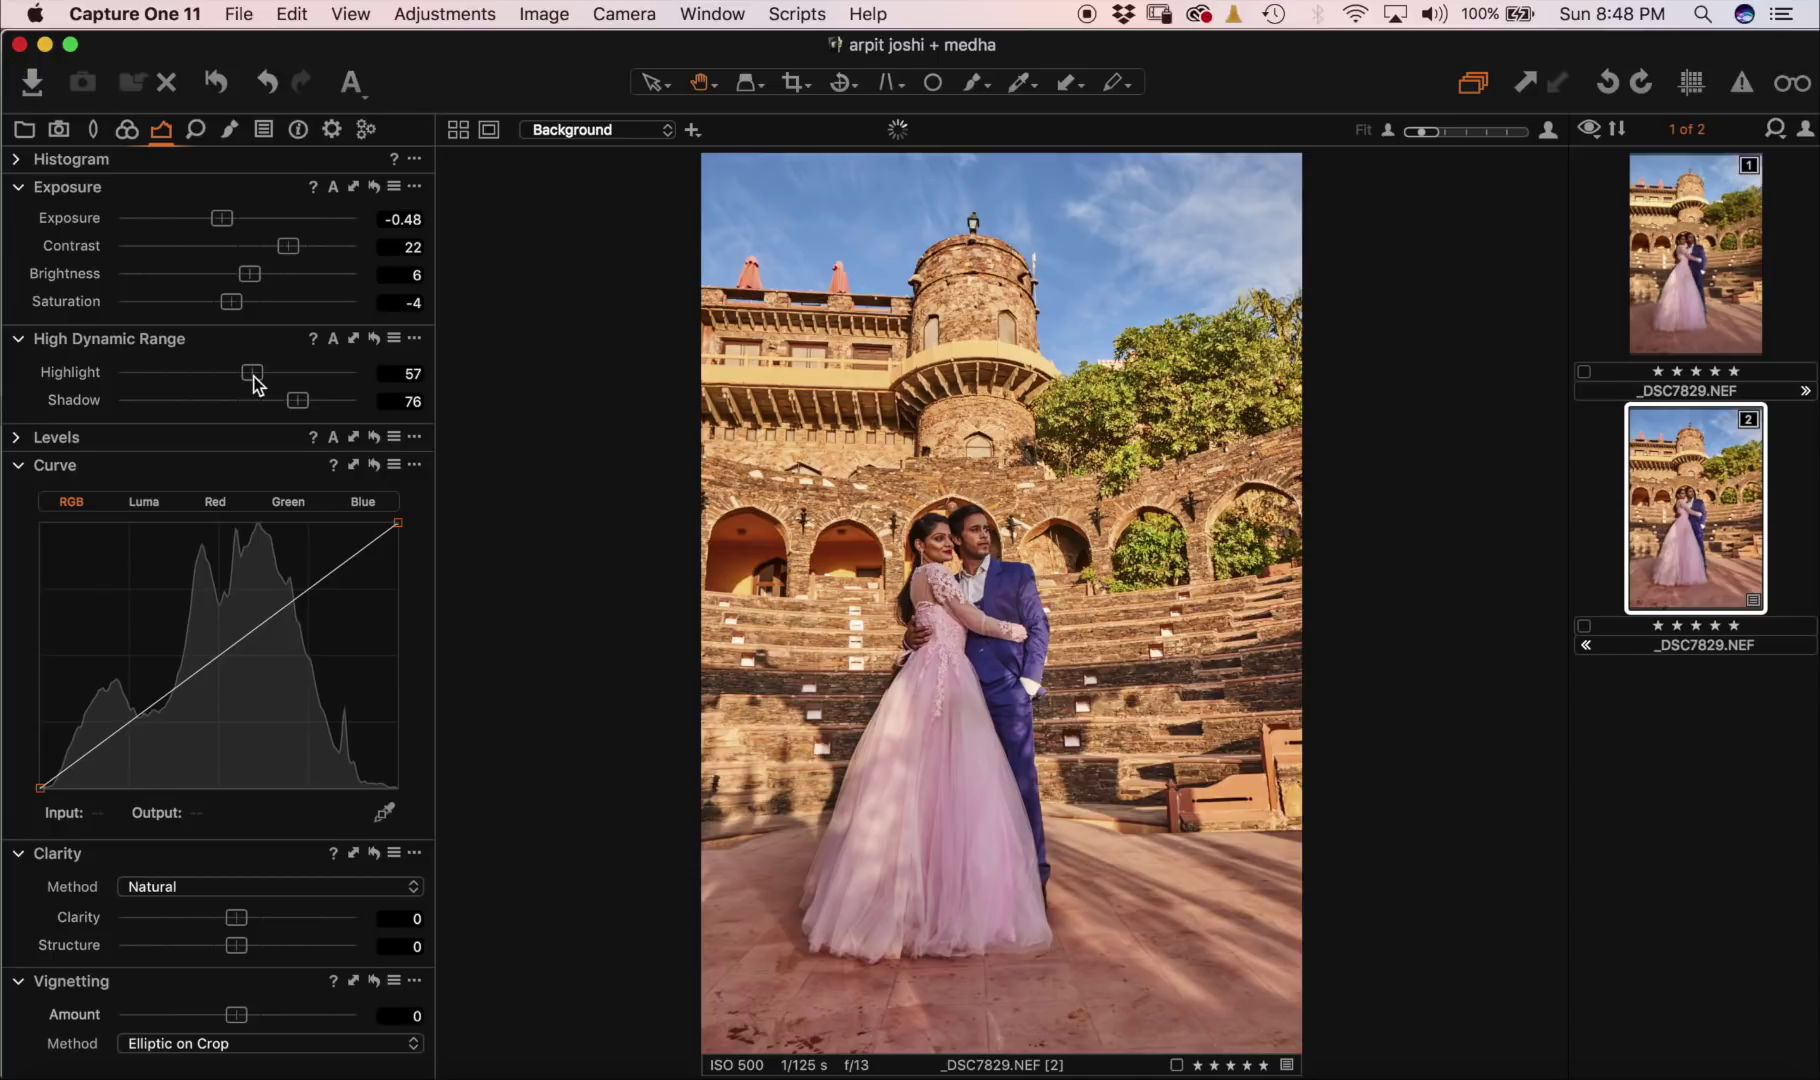
drag(297, 401, 299, 401)
drag(240, 920, 245, 925)
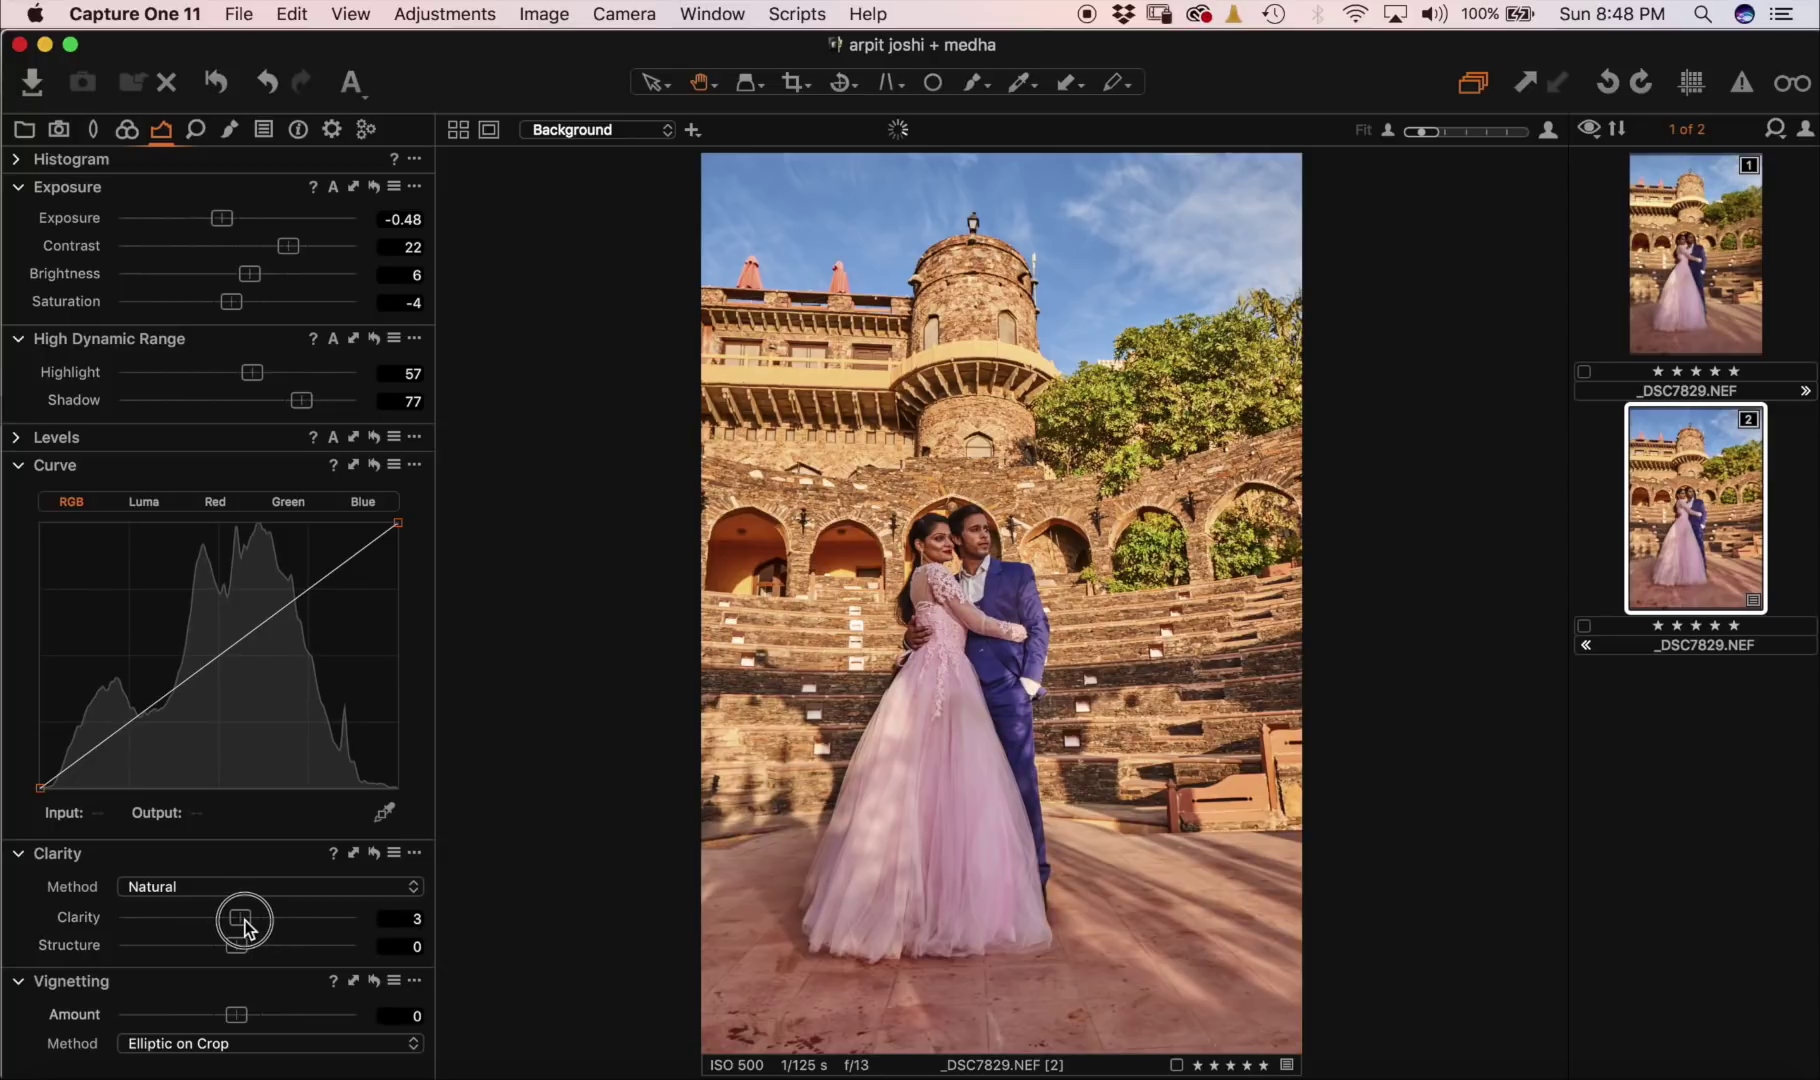
Raise clarity to 9 and structure to 8, with vignetting starting at -0.13.
drag(245, 927, 249, 929)
drag(247, 927, 251, 924)
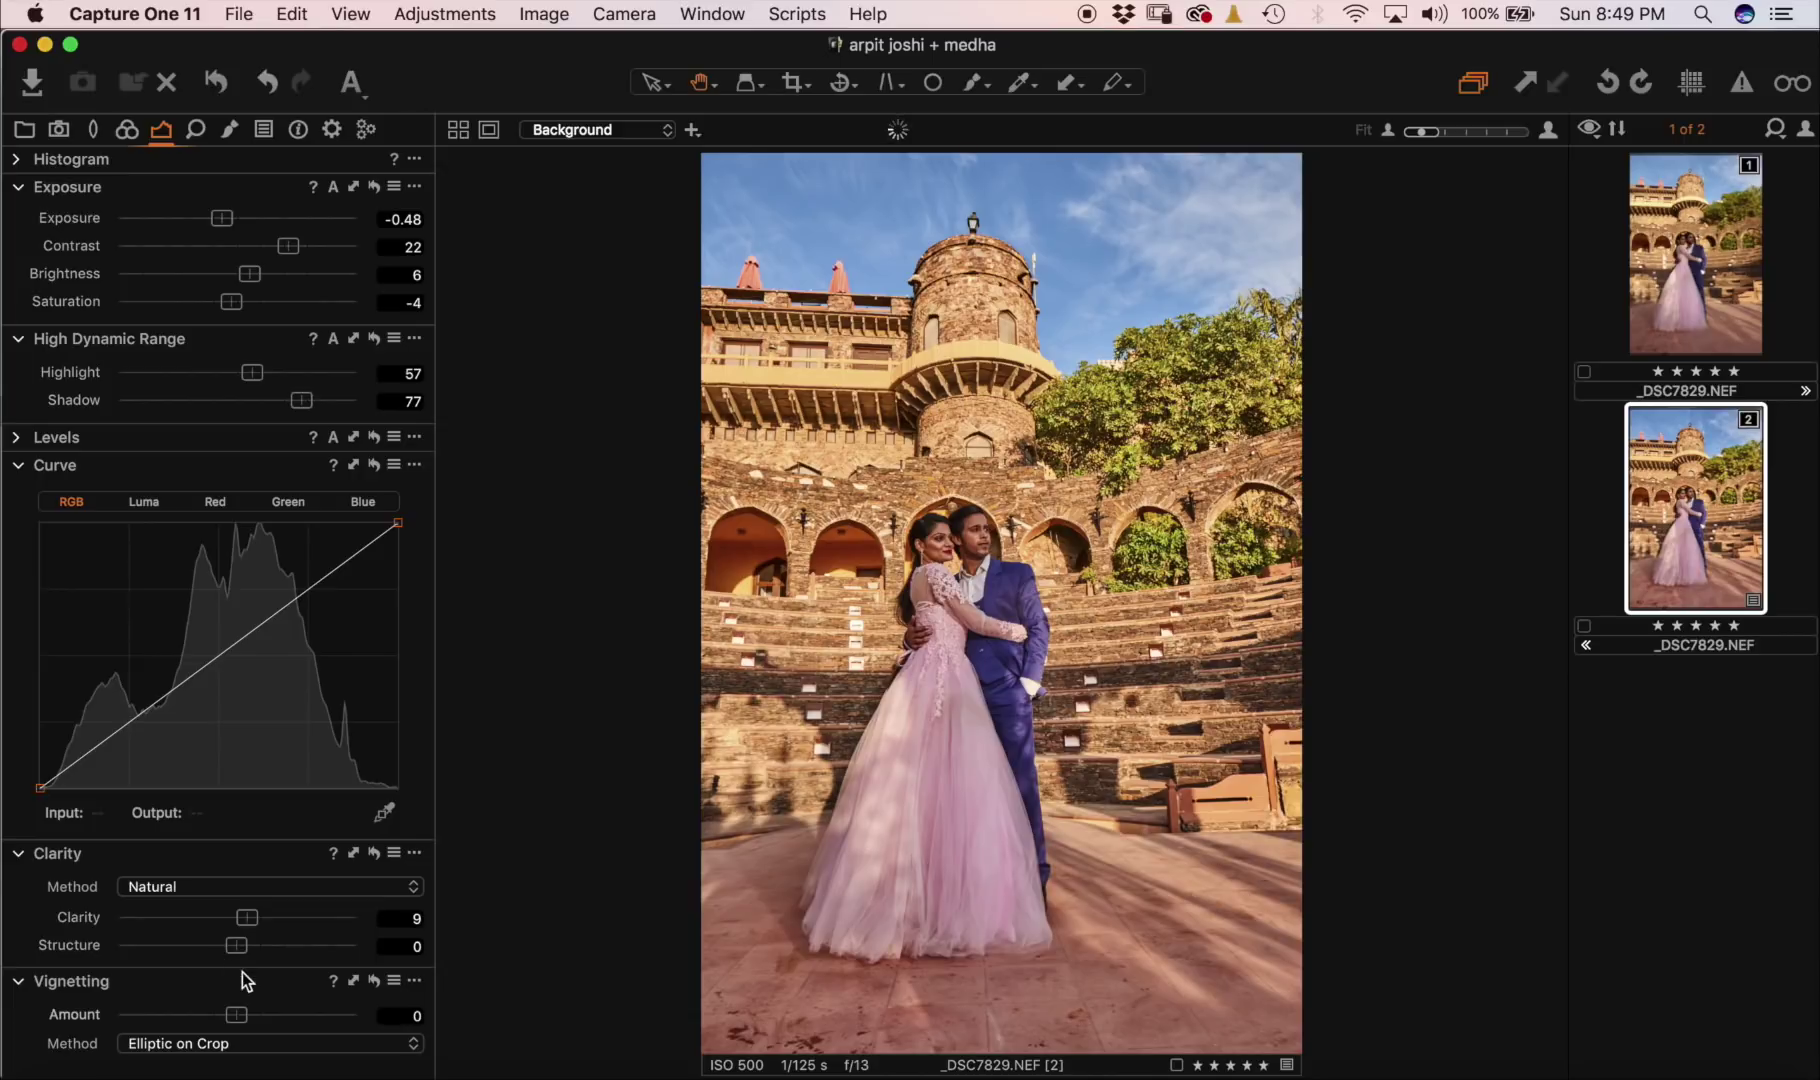
drag(237, 946, 246, 953)
drag(236, 1016, 222, 1016)
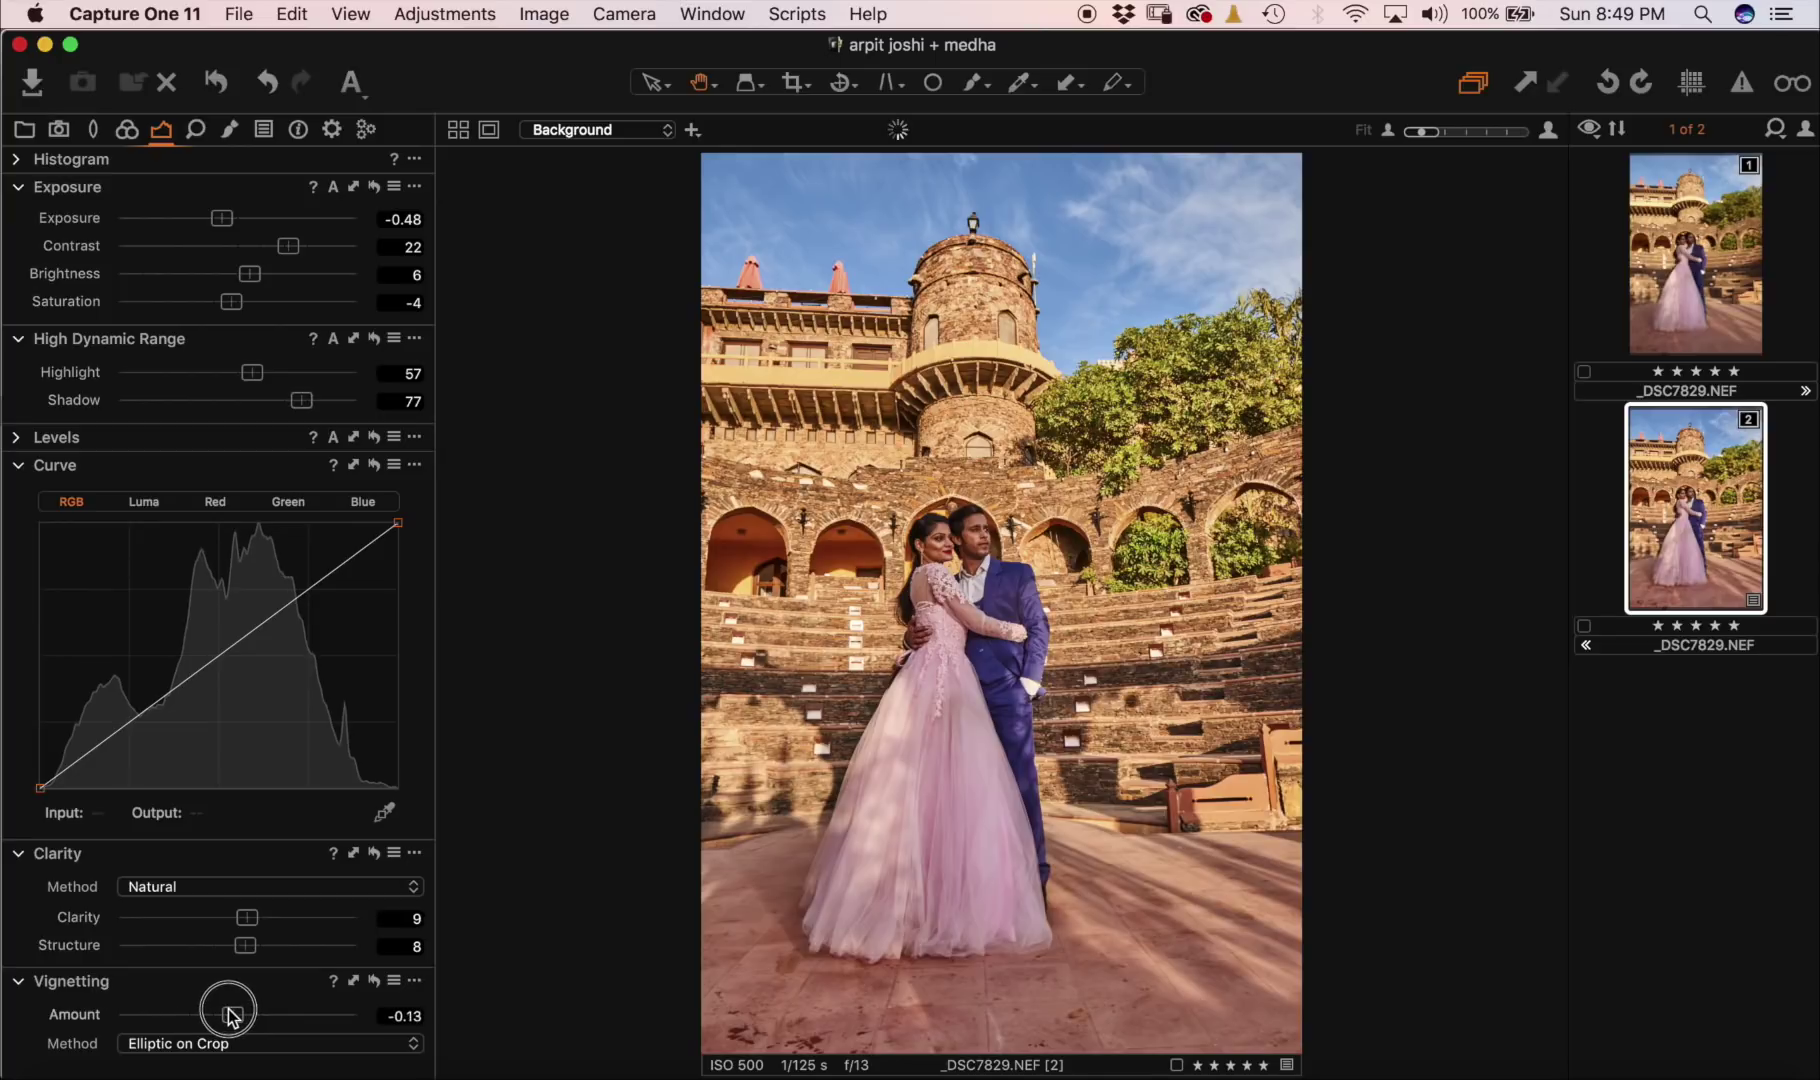
Set vignetting amount to -2.74 and compare it against the unedited original variant.
drag(222, 1016, 175, 1012)
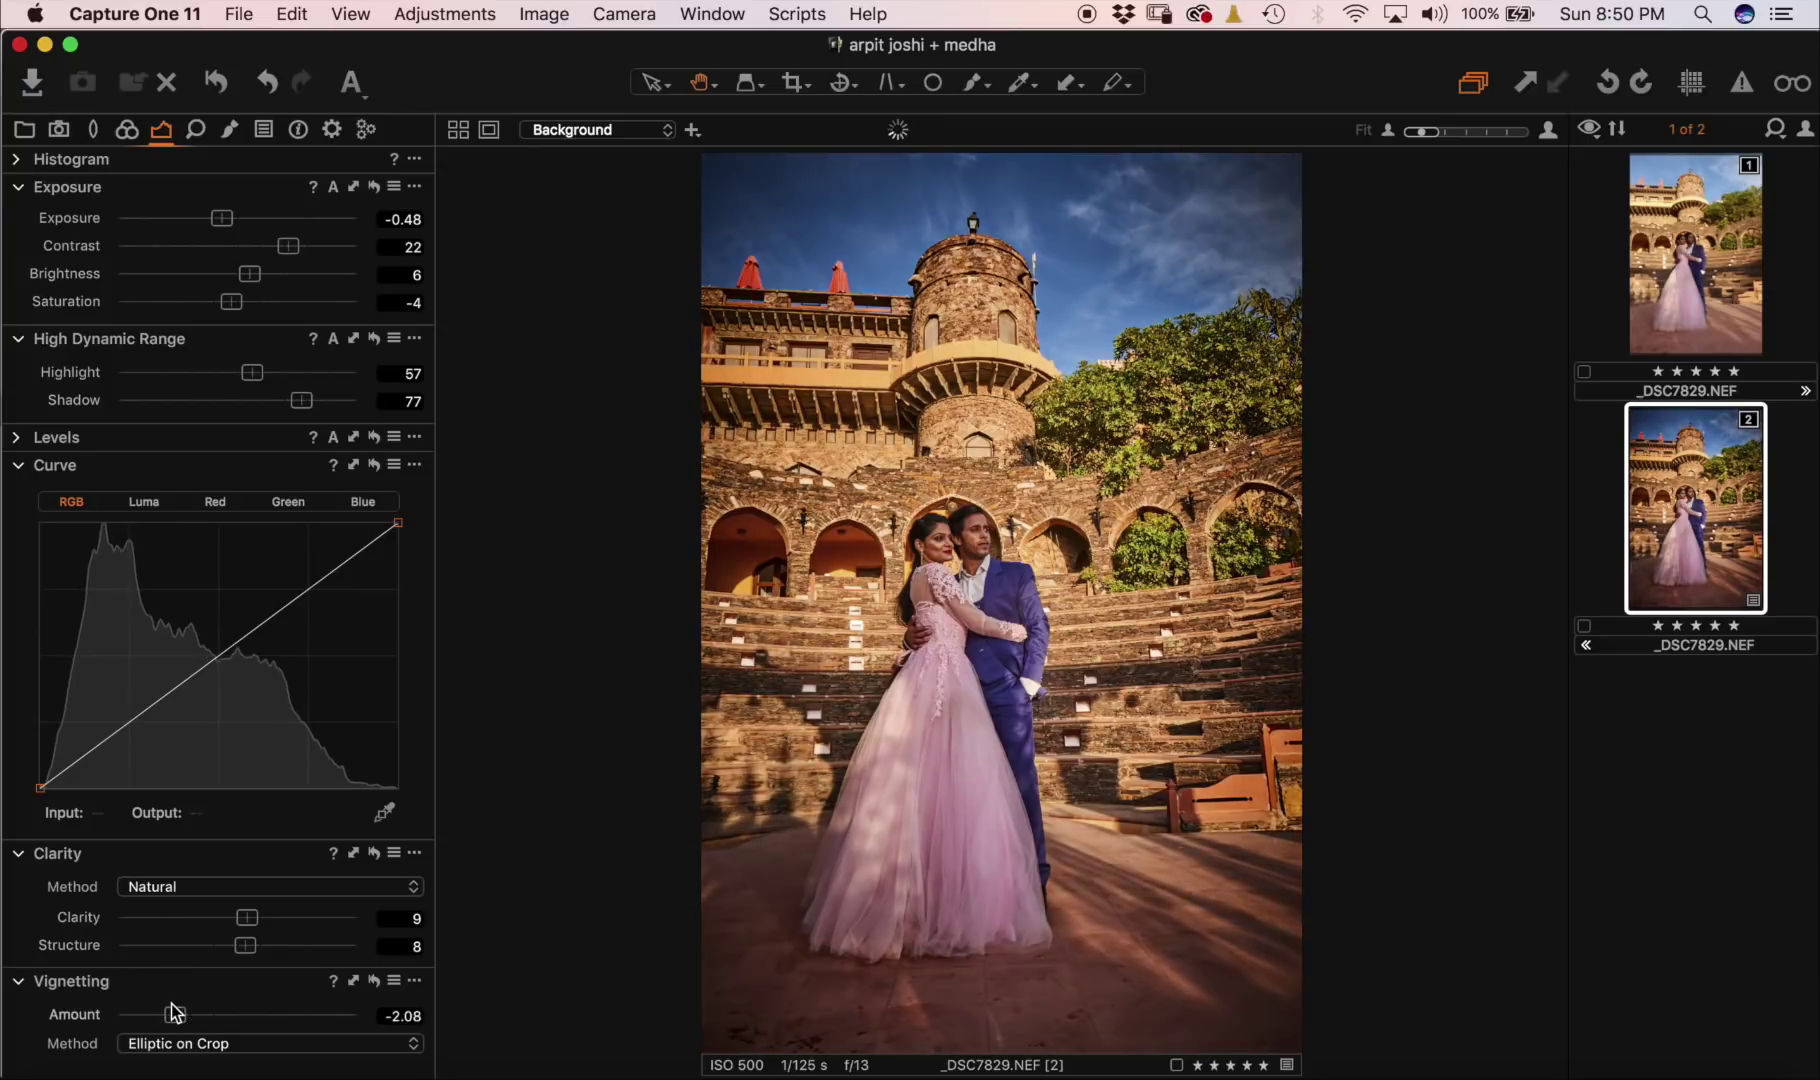
drag(180, 1018, 164, 1020)
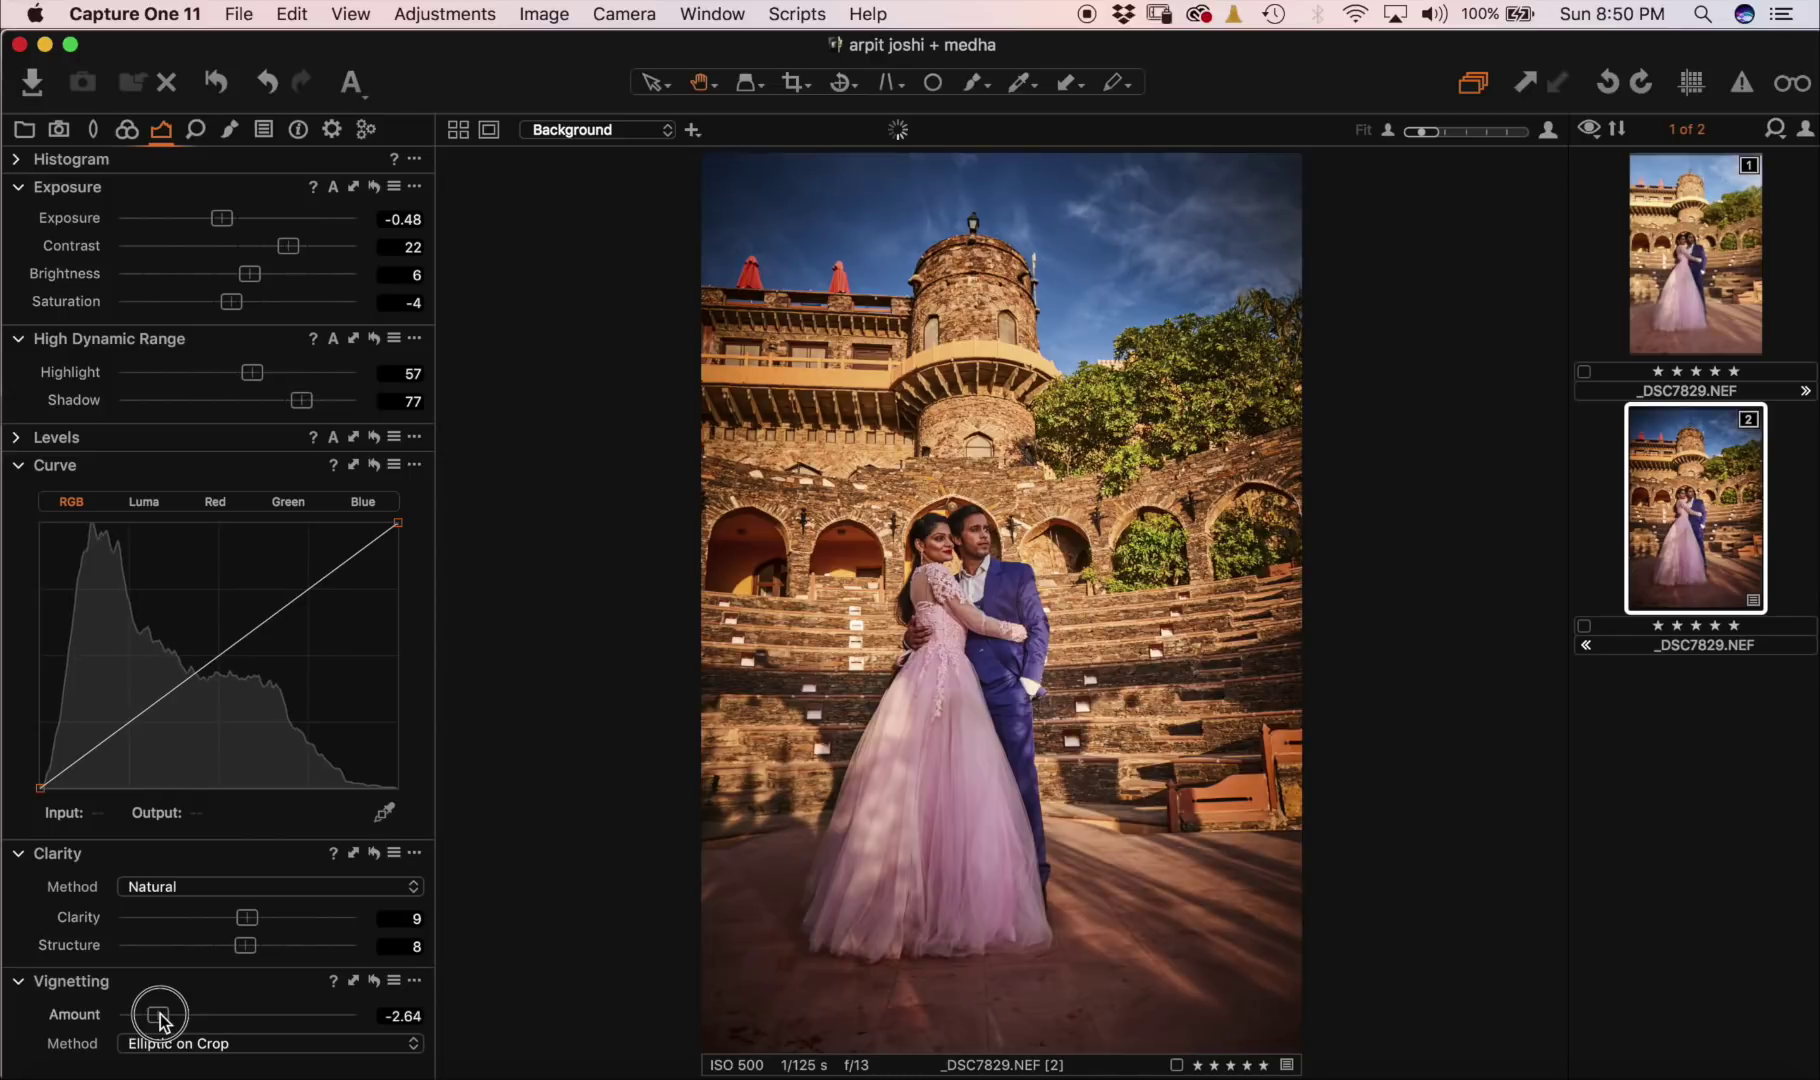
drag(164, 1020, 165, 1021)
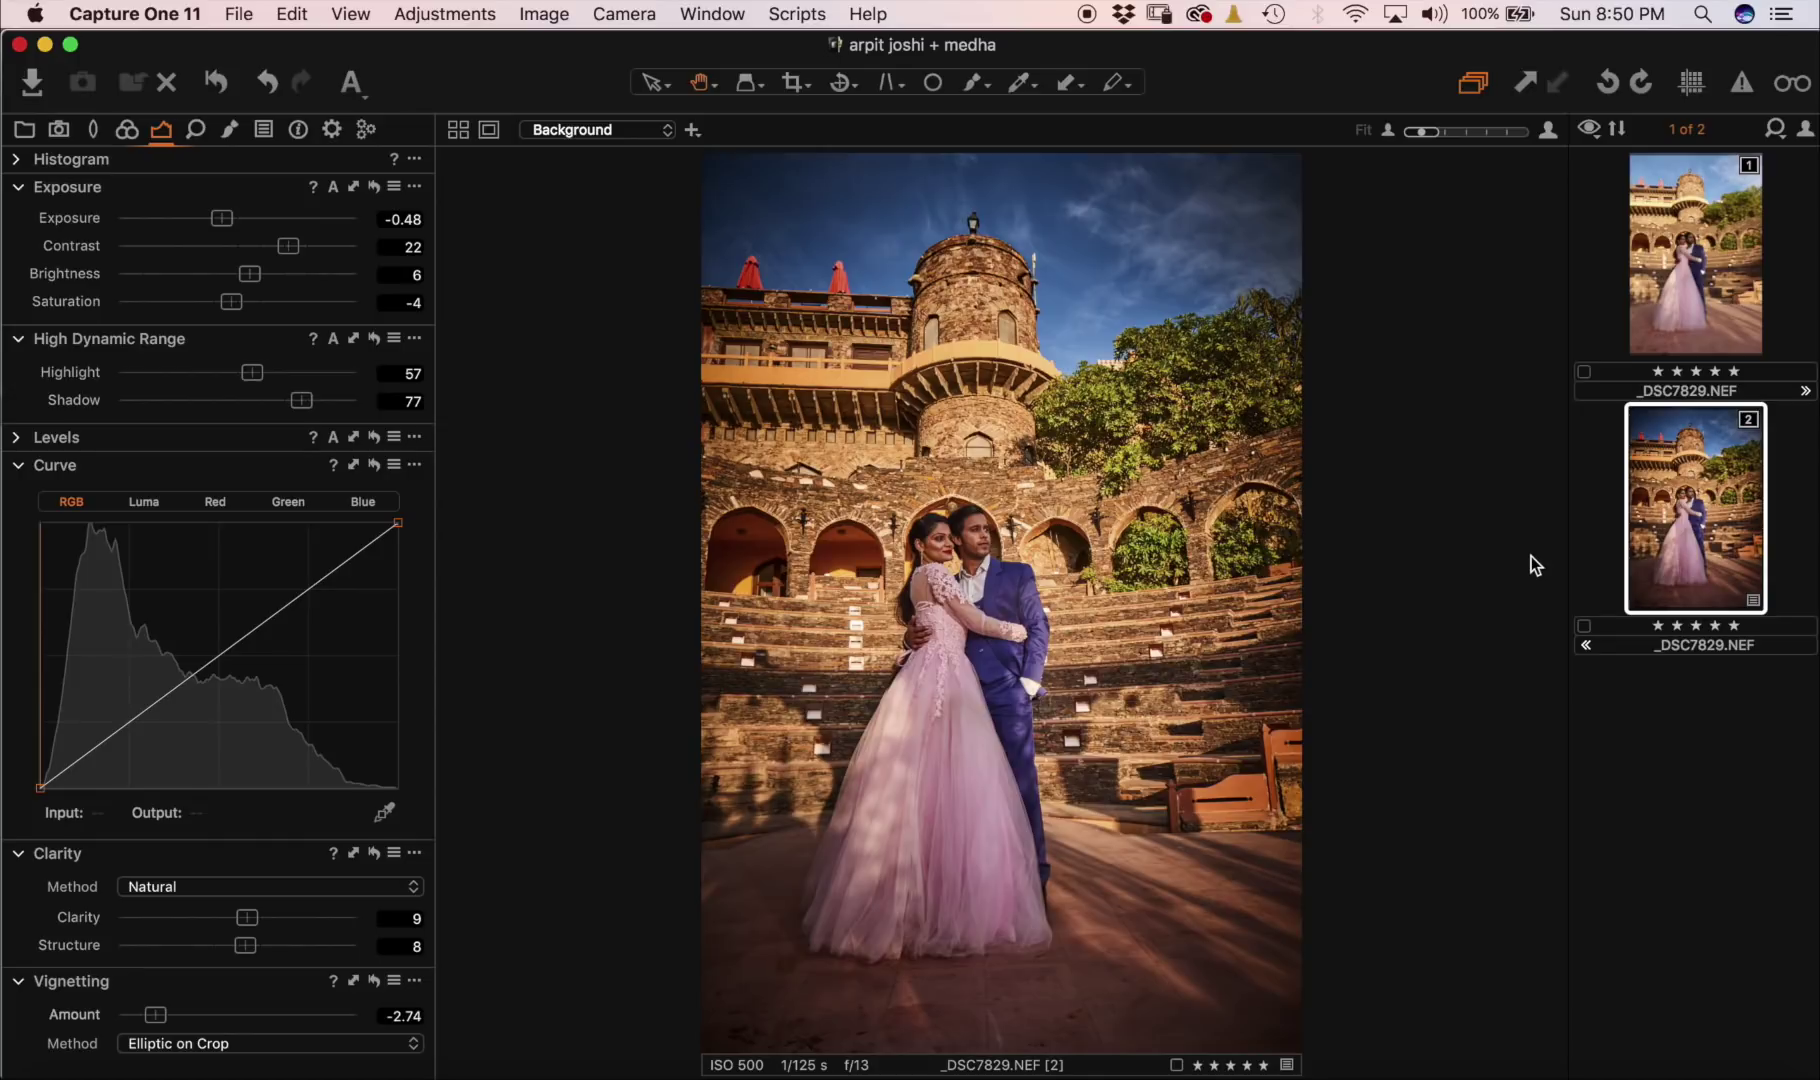
click(1695, 251)
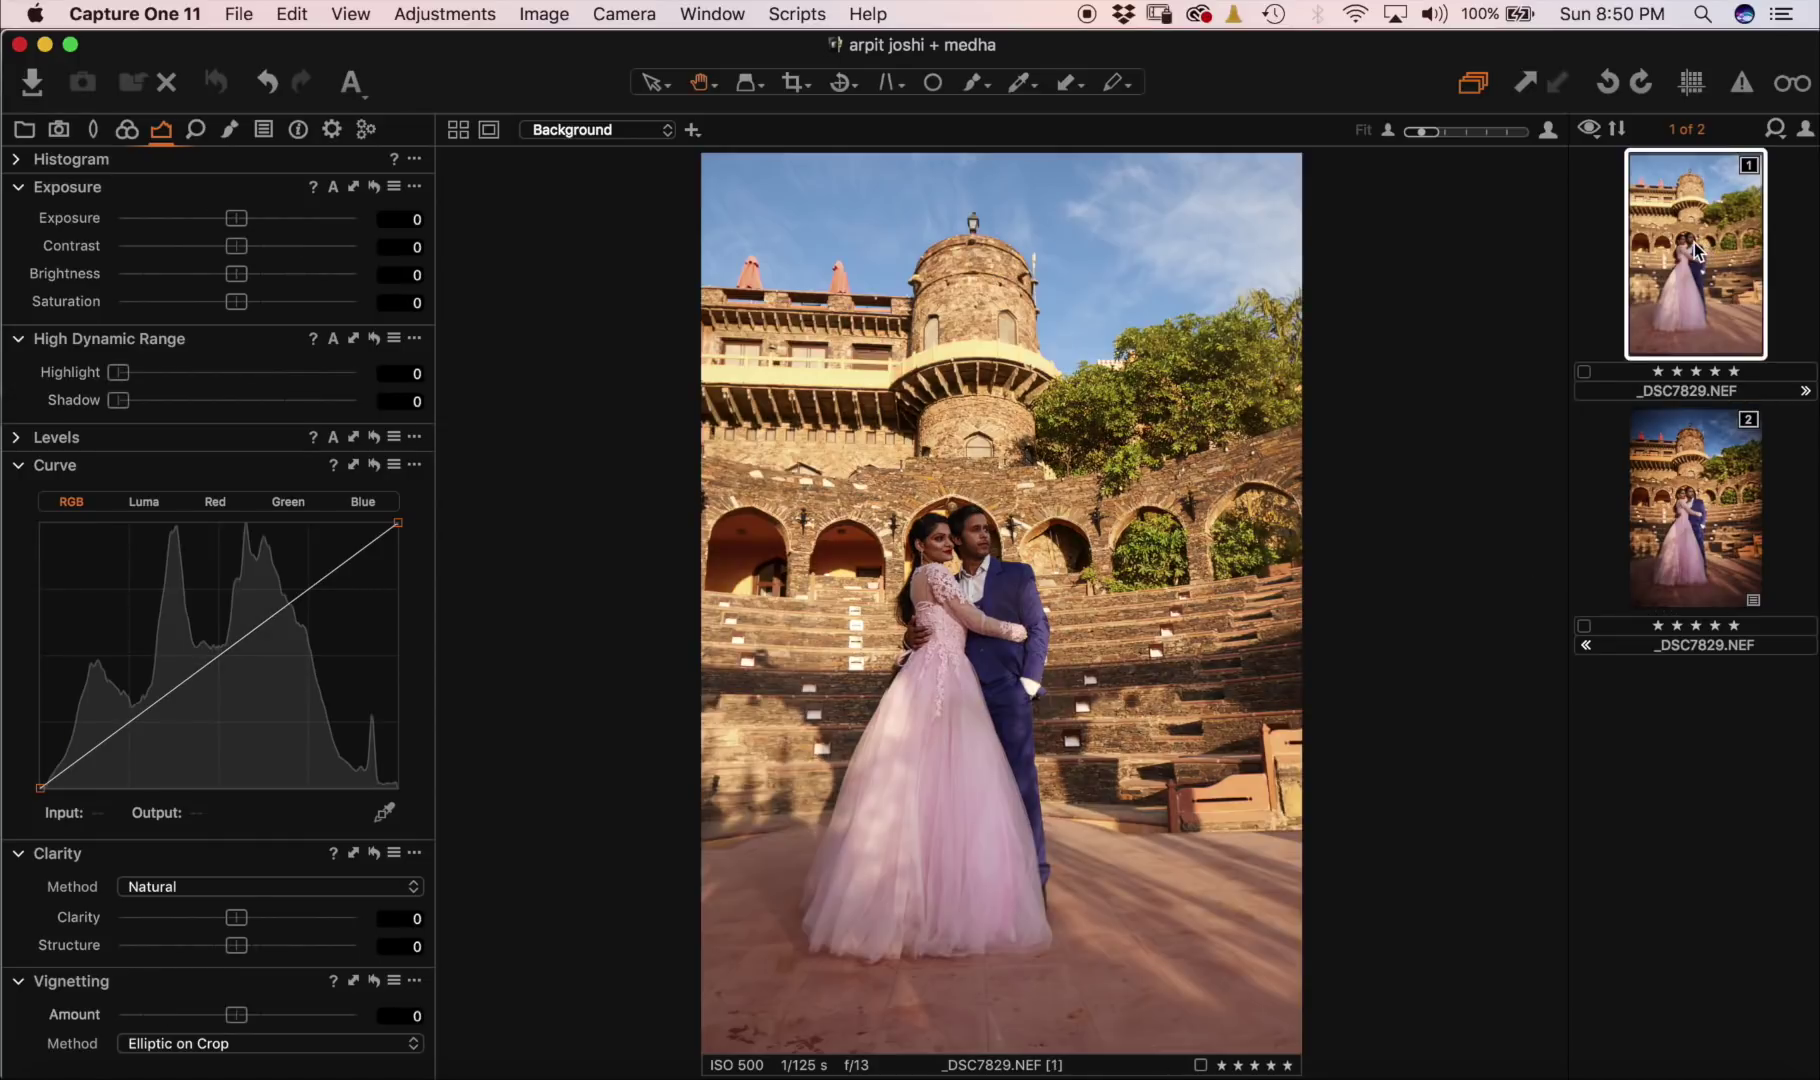
click(1688, 470)
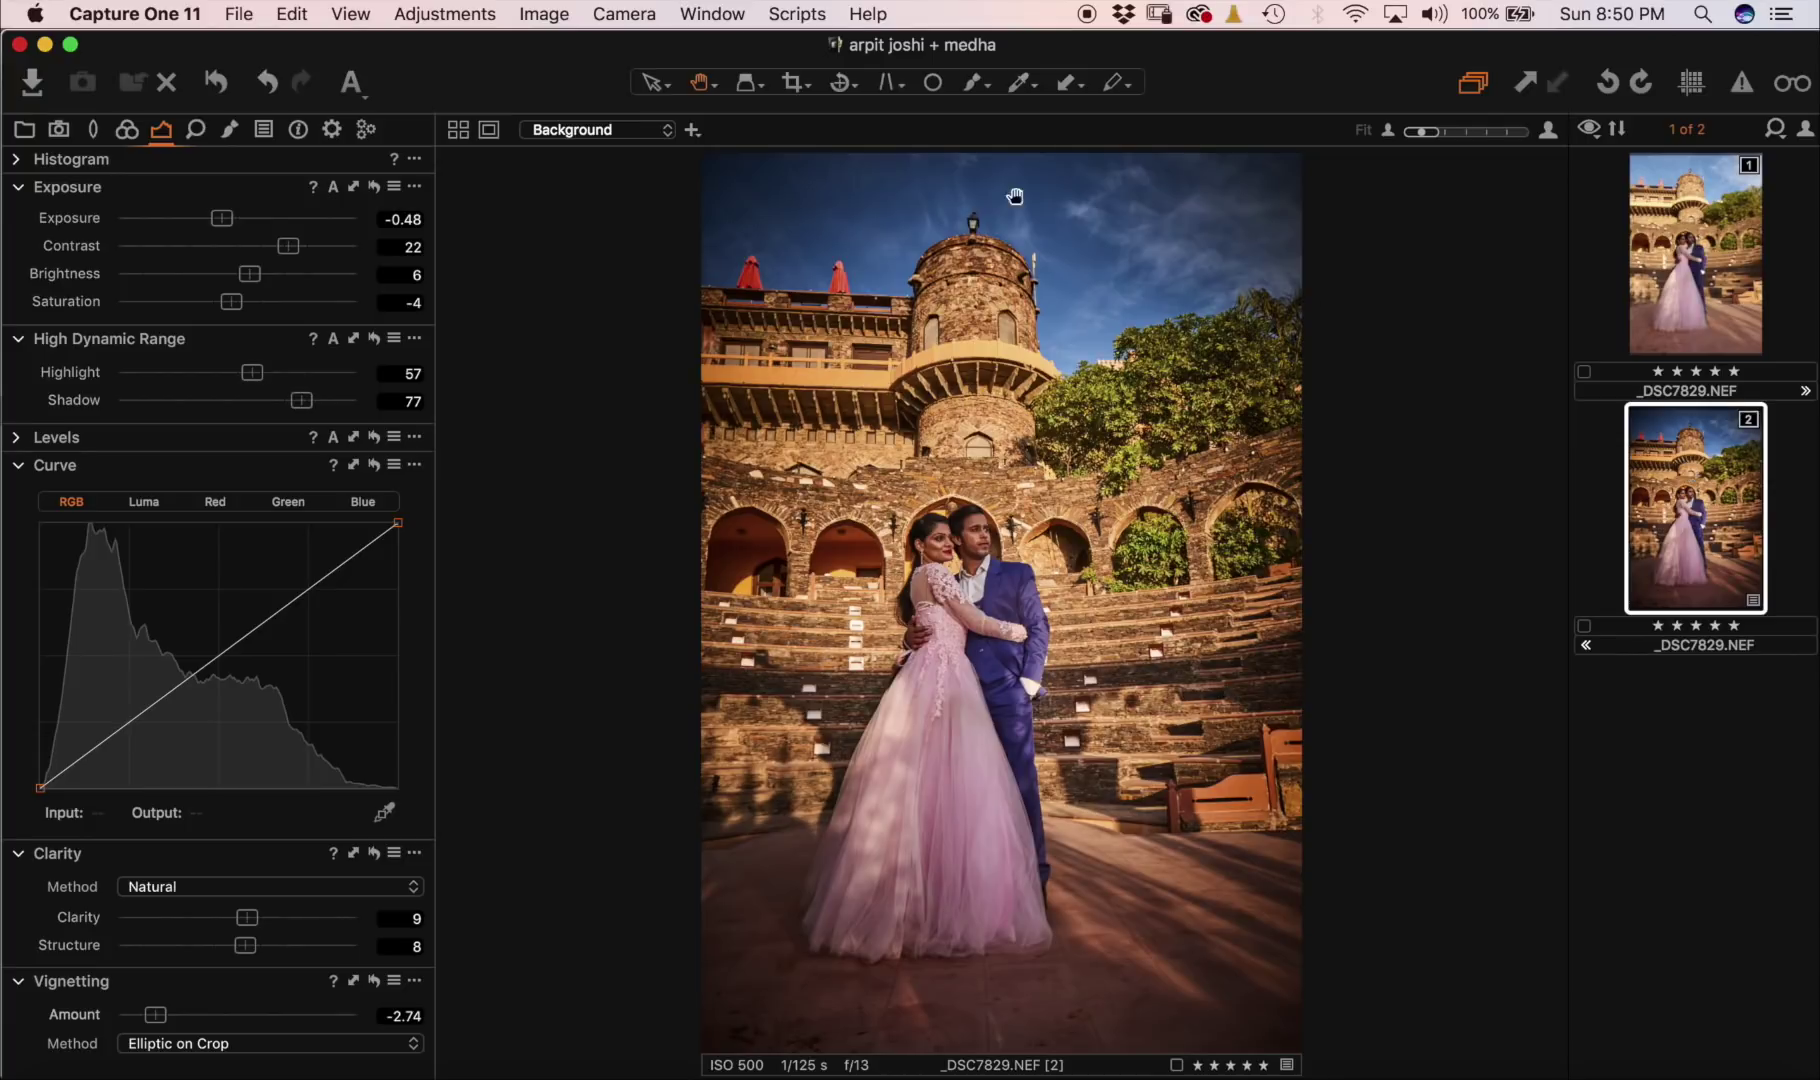
Lower the Levels white point to 221 and set the midtone to 0.06.
click(17, 438)
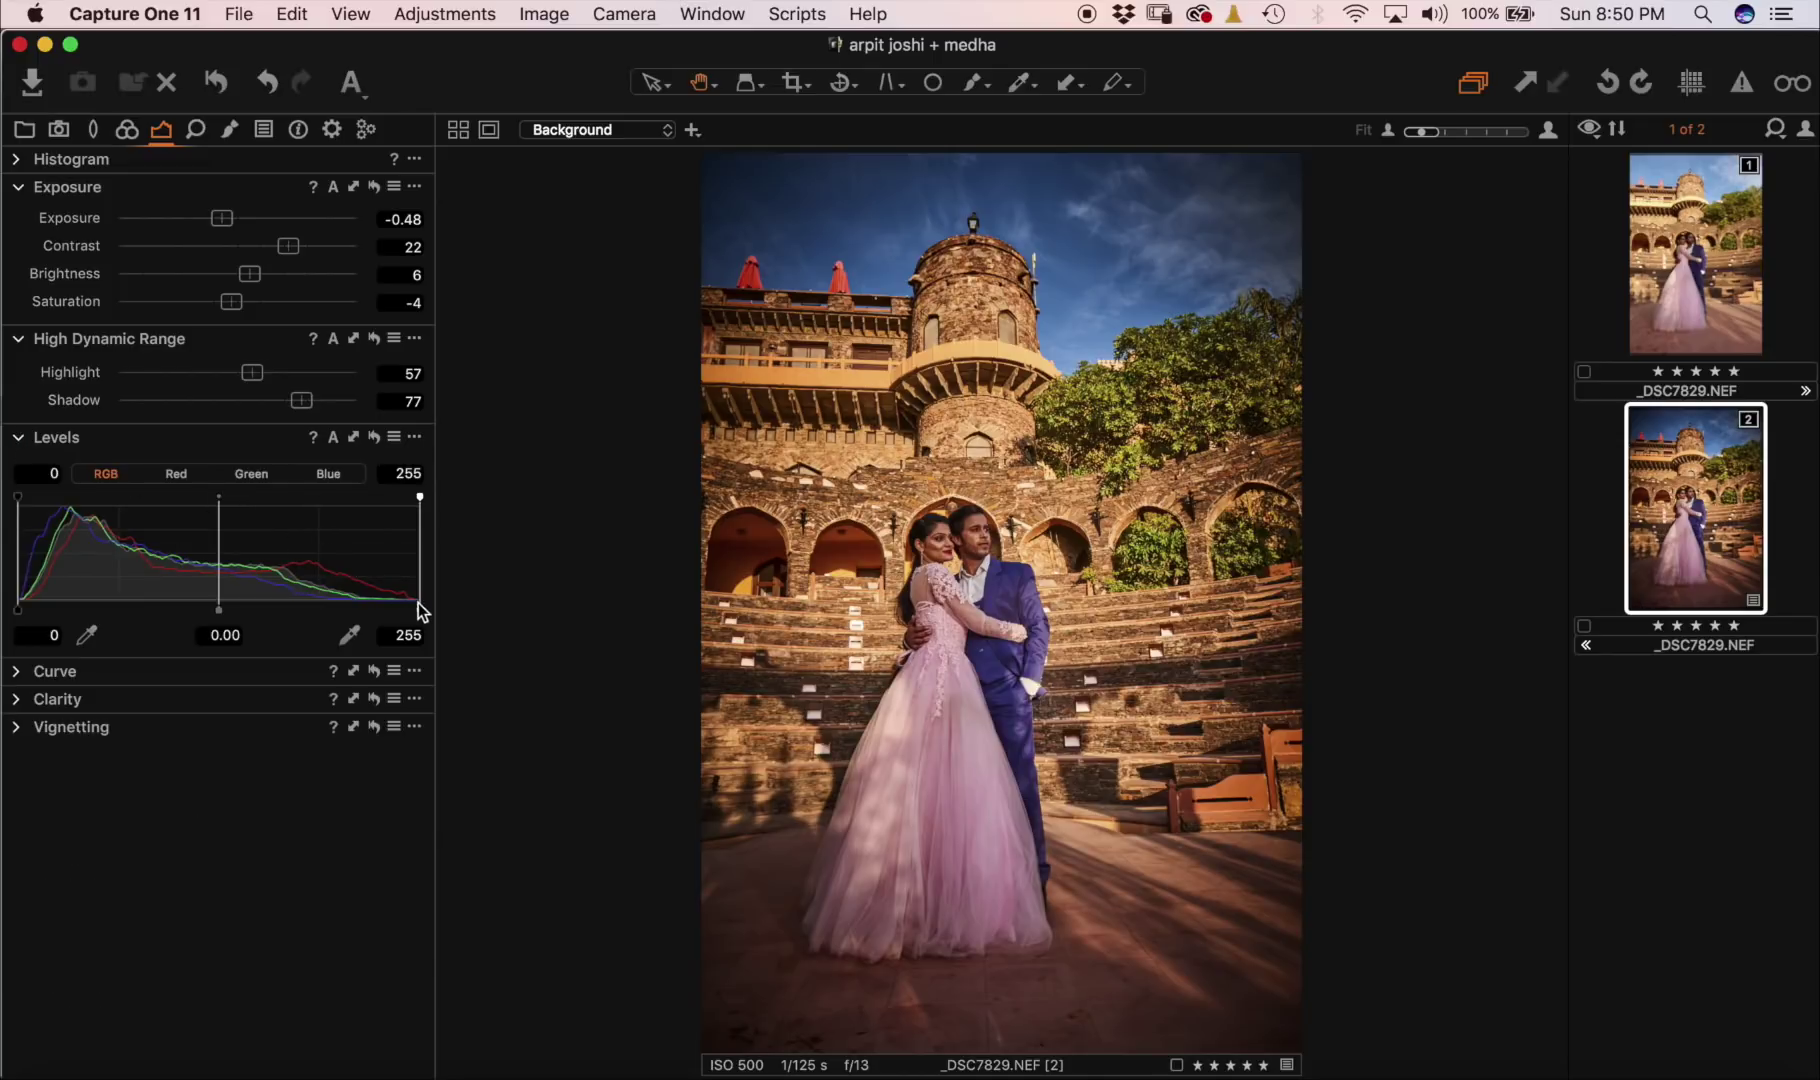
click(419, 611)
drag(419, 611, 378, 610)
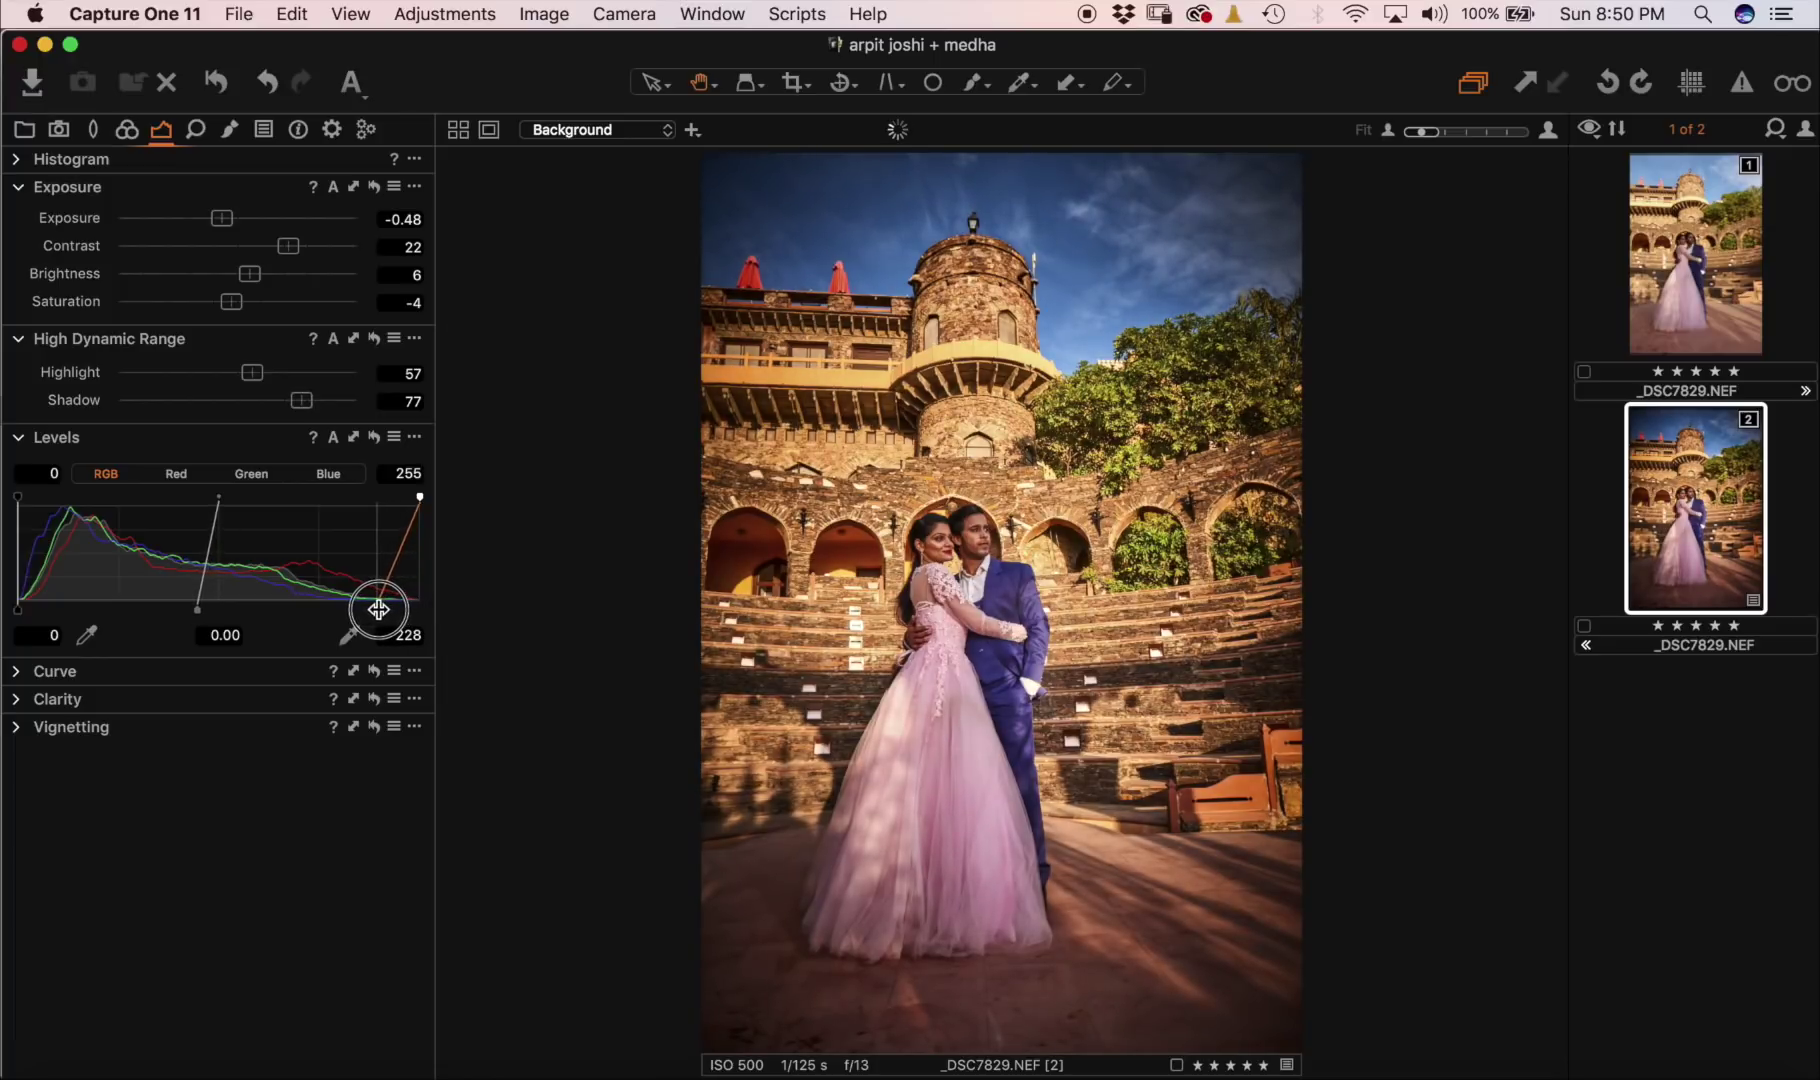
drag(378, 610, 368, 610)
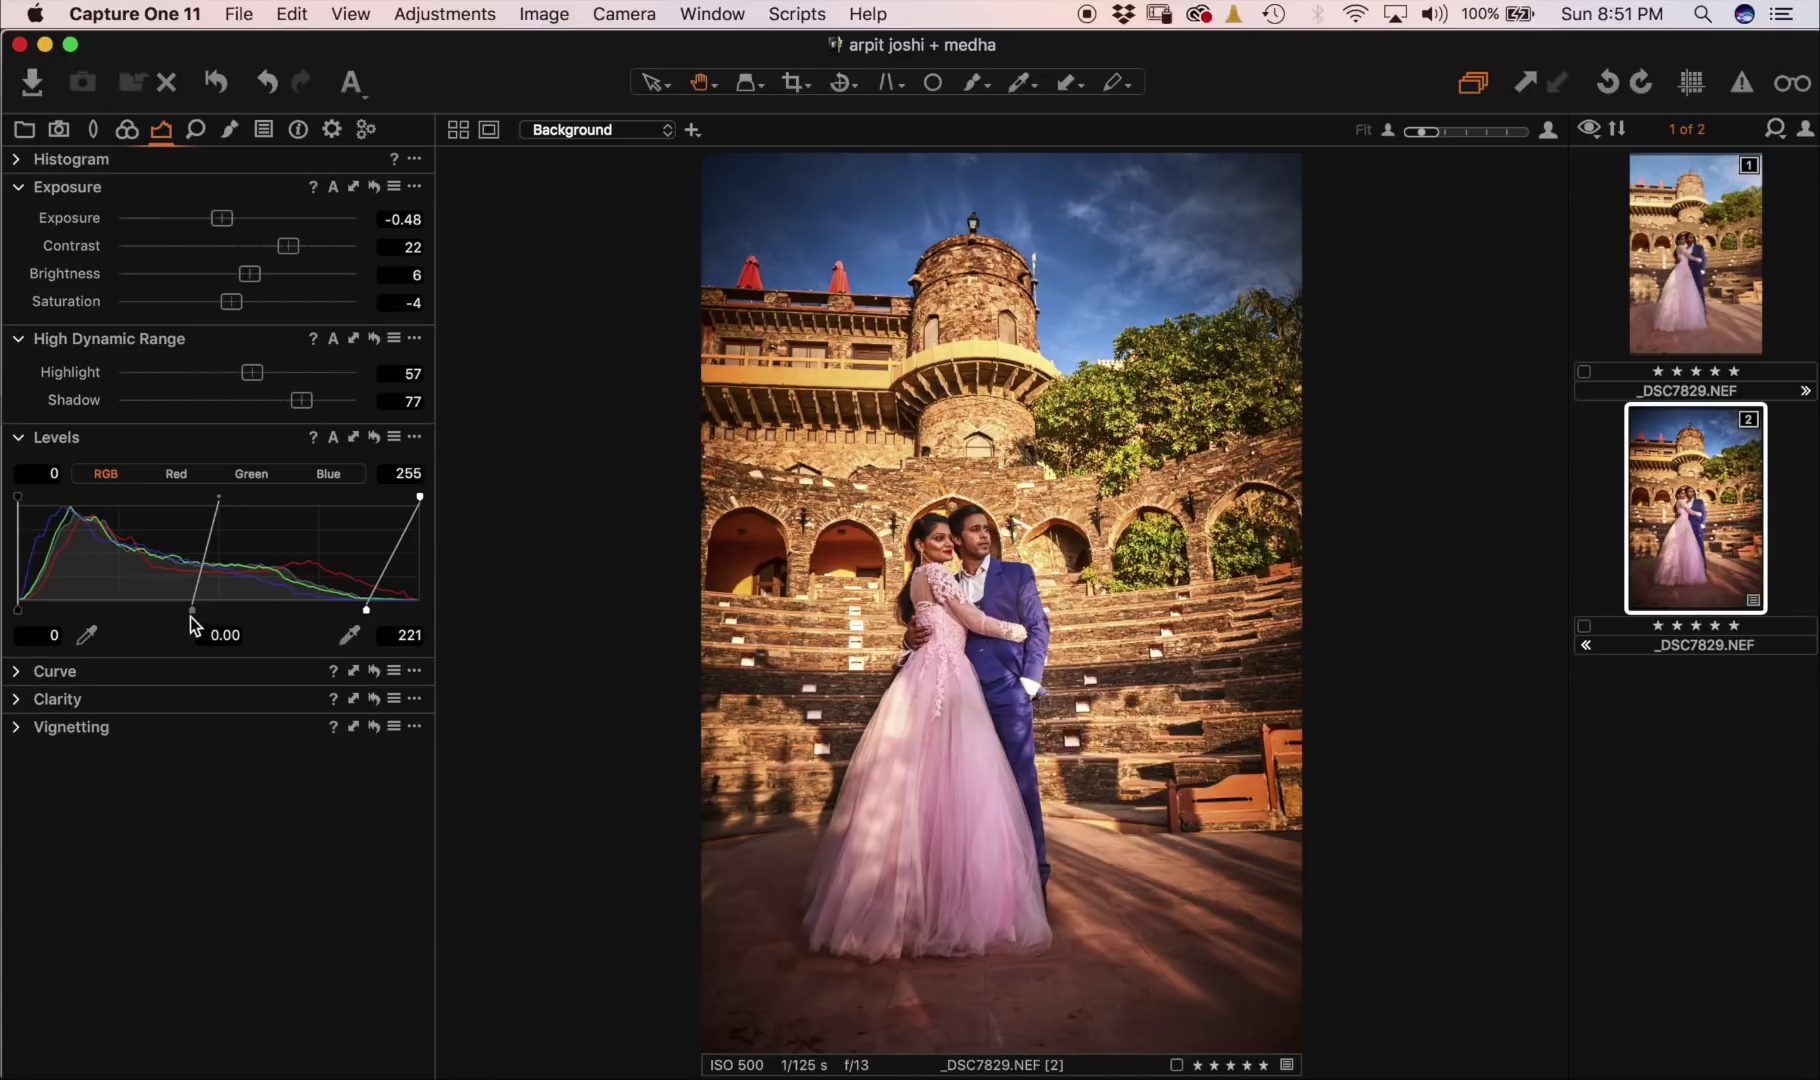
drag(195, 605, 180, 599)
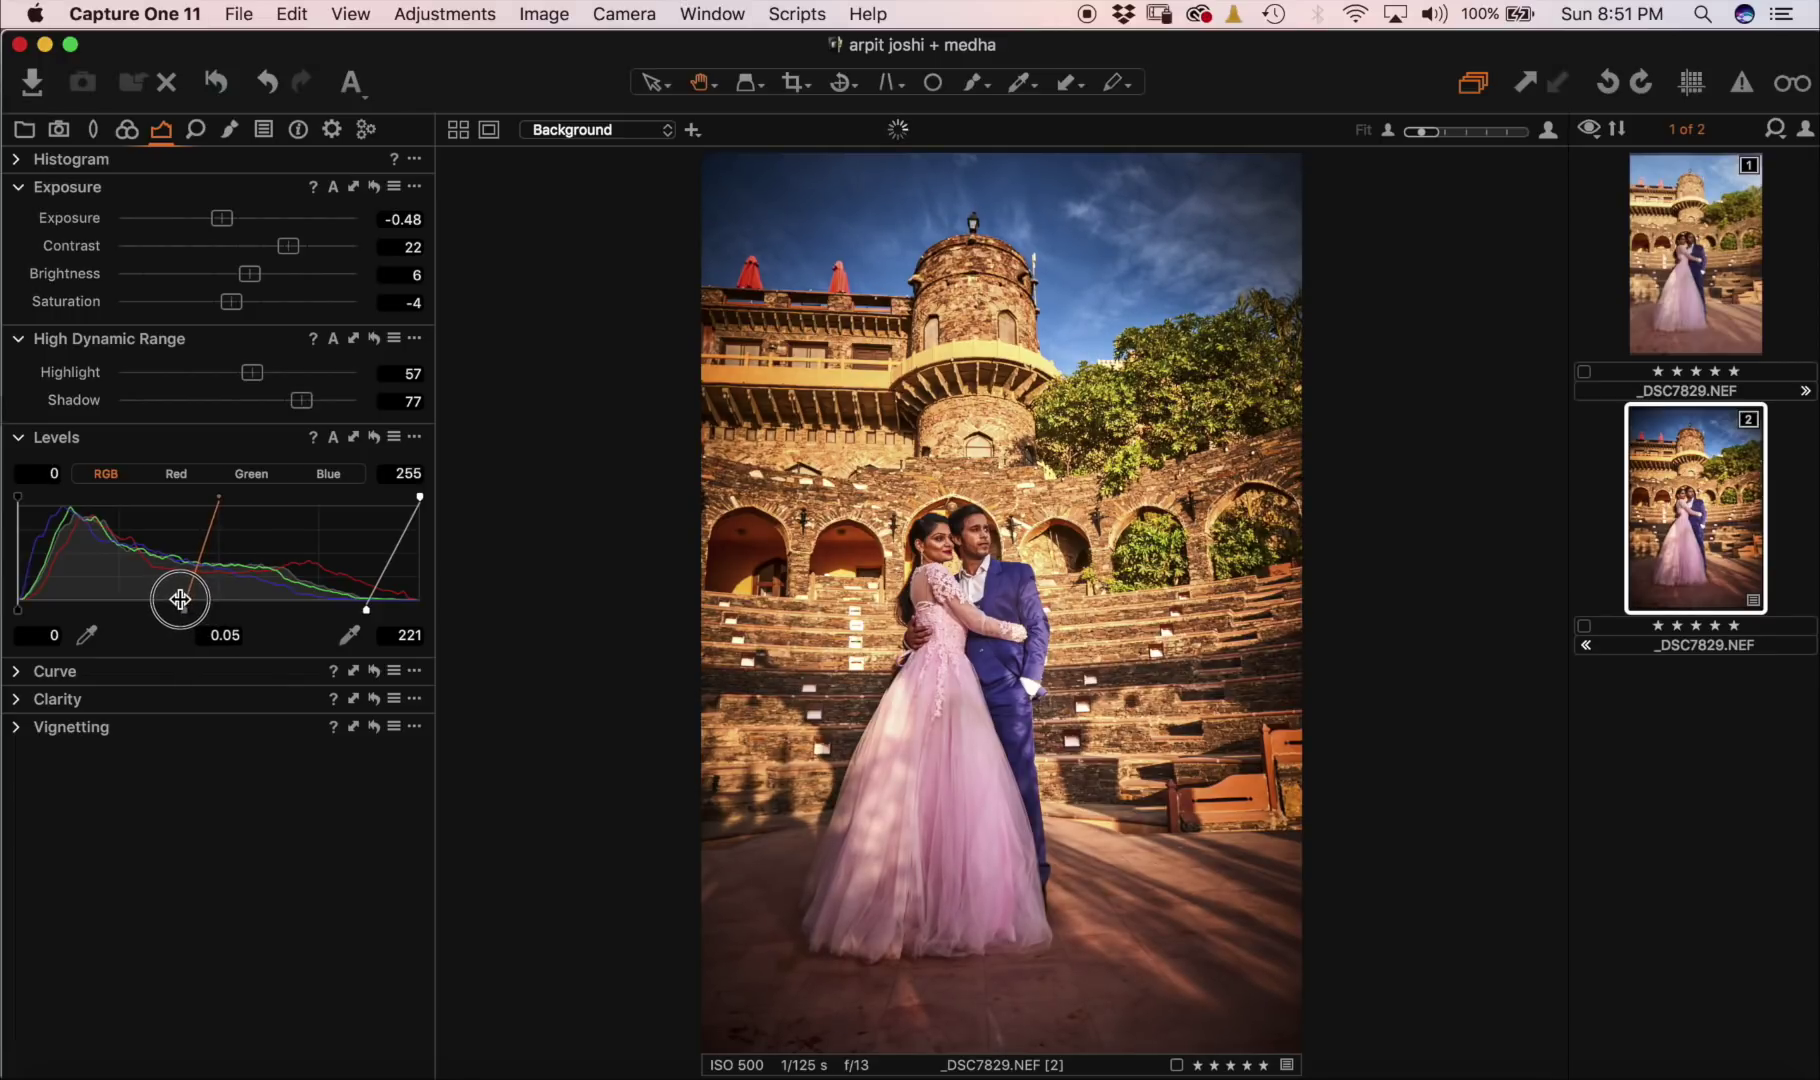
drag(180, 599, 176, 602)
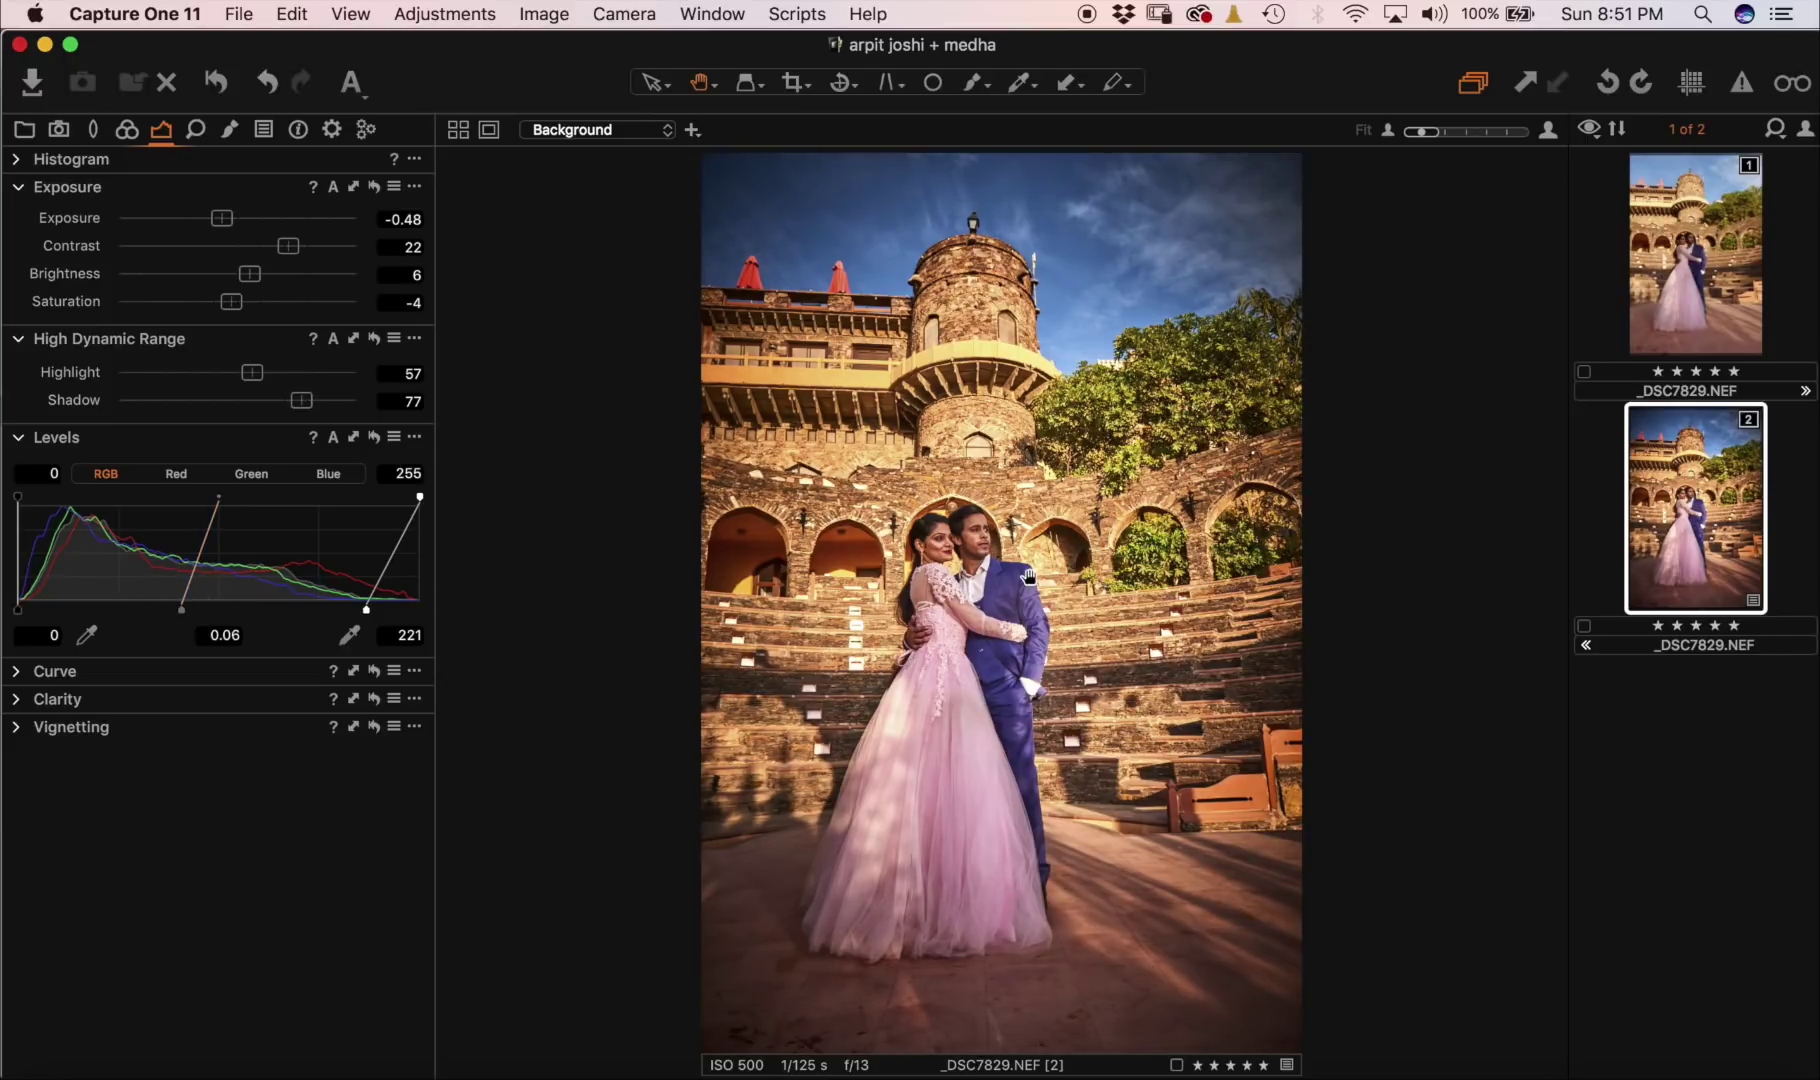
click(1736, 270)
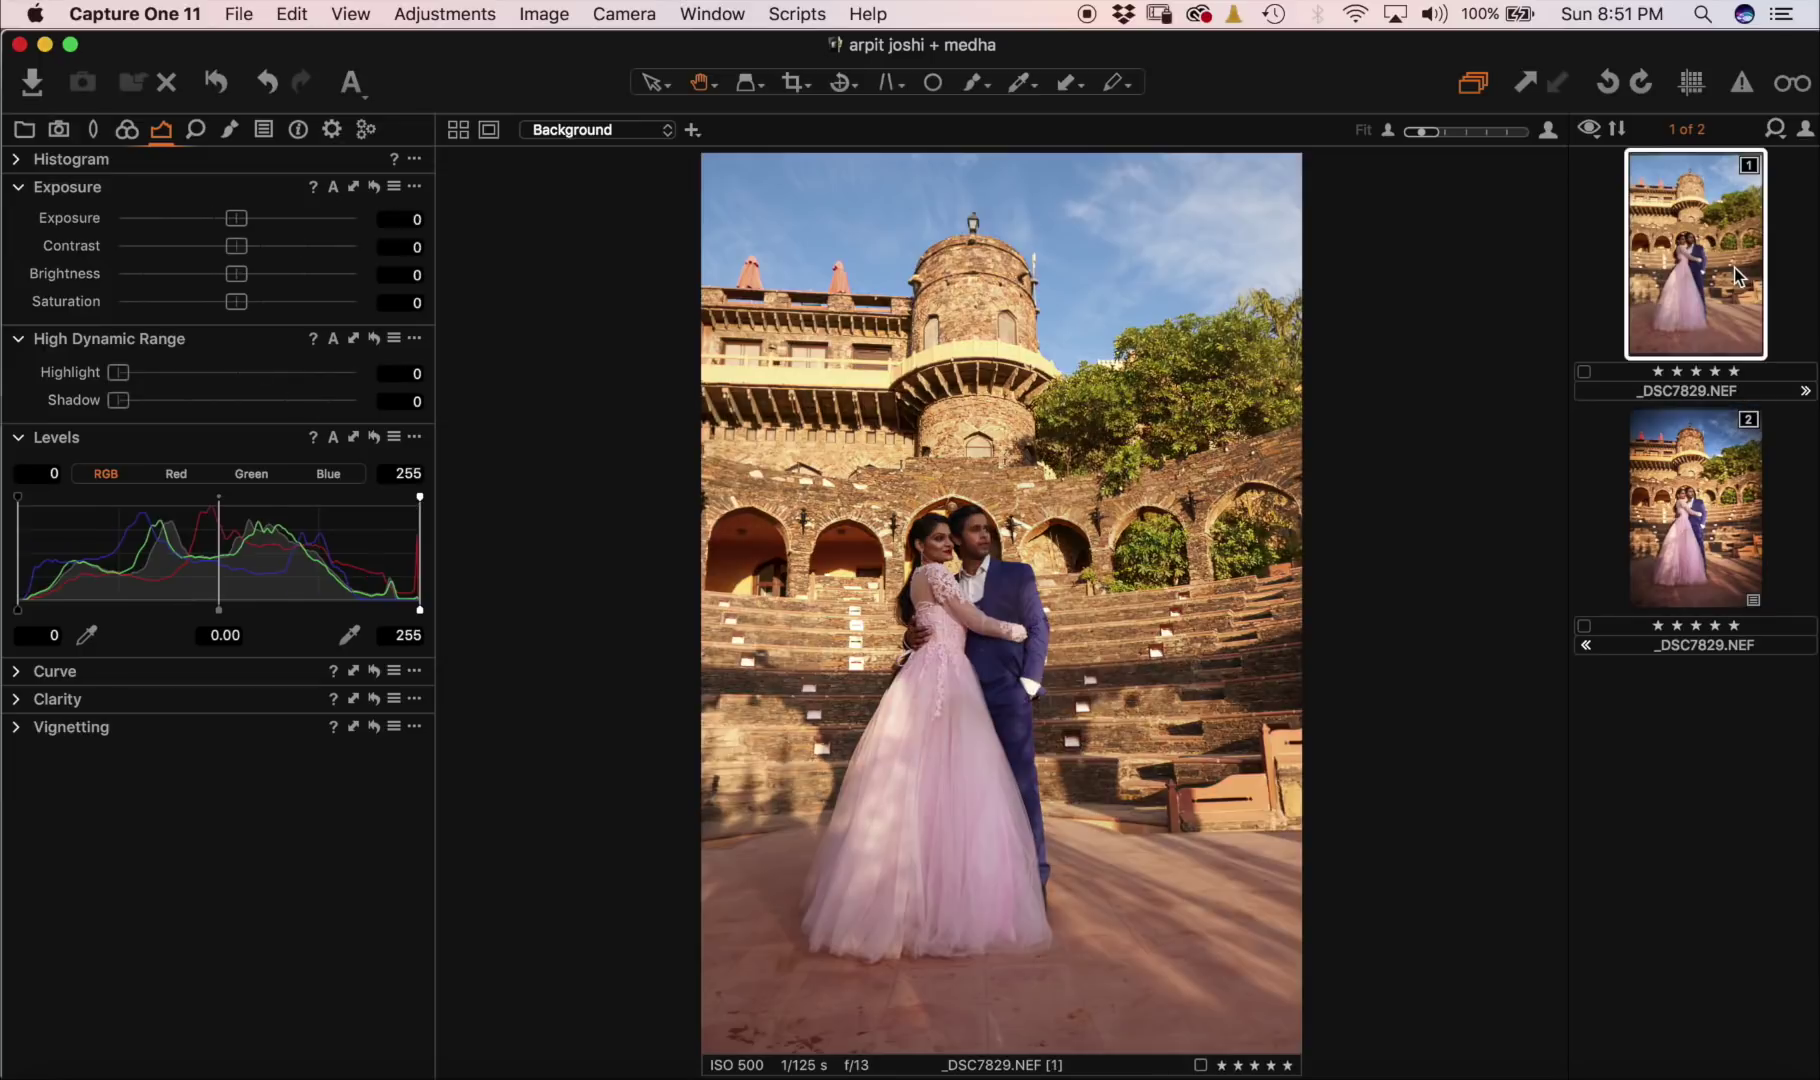
click(1734, 506)
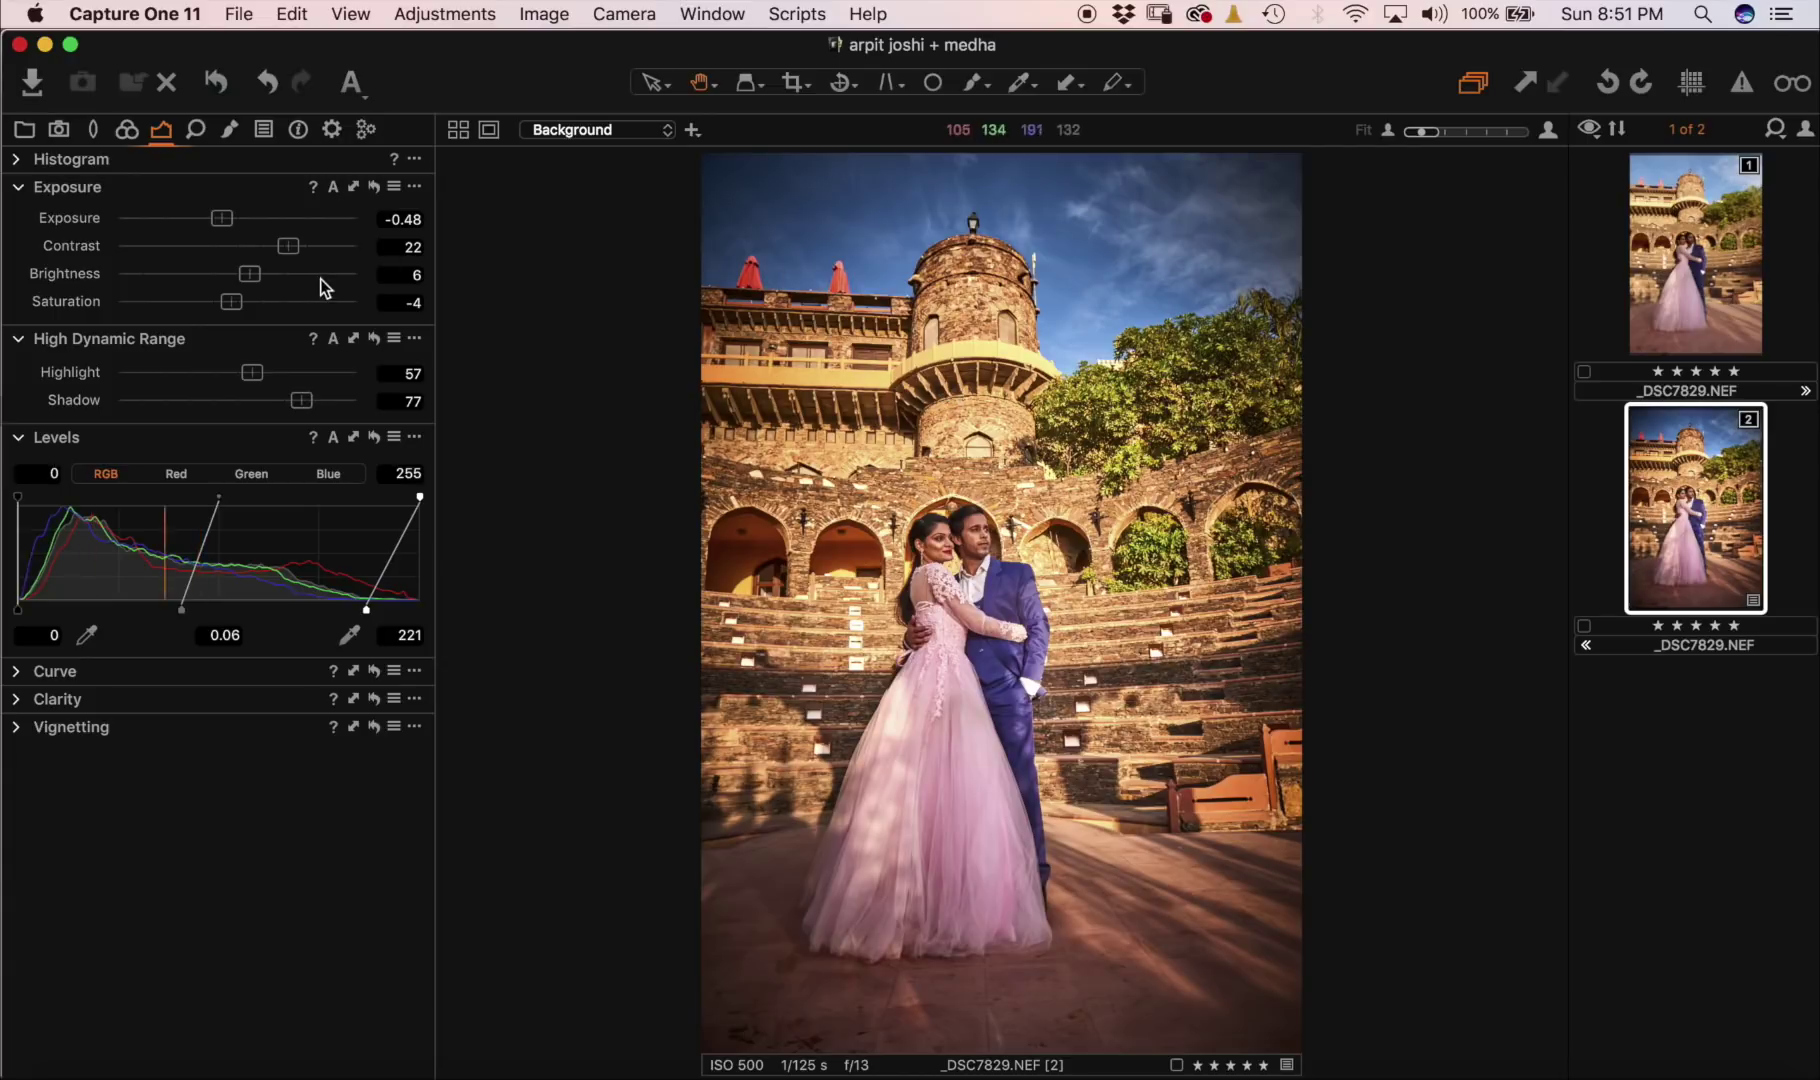
Add highlight, midtone and lower-midtone points to the RGB curve, raising the highlight slightly.
click(16, 672)
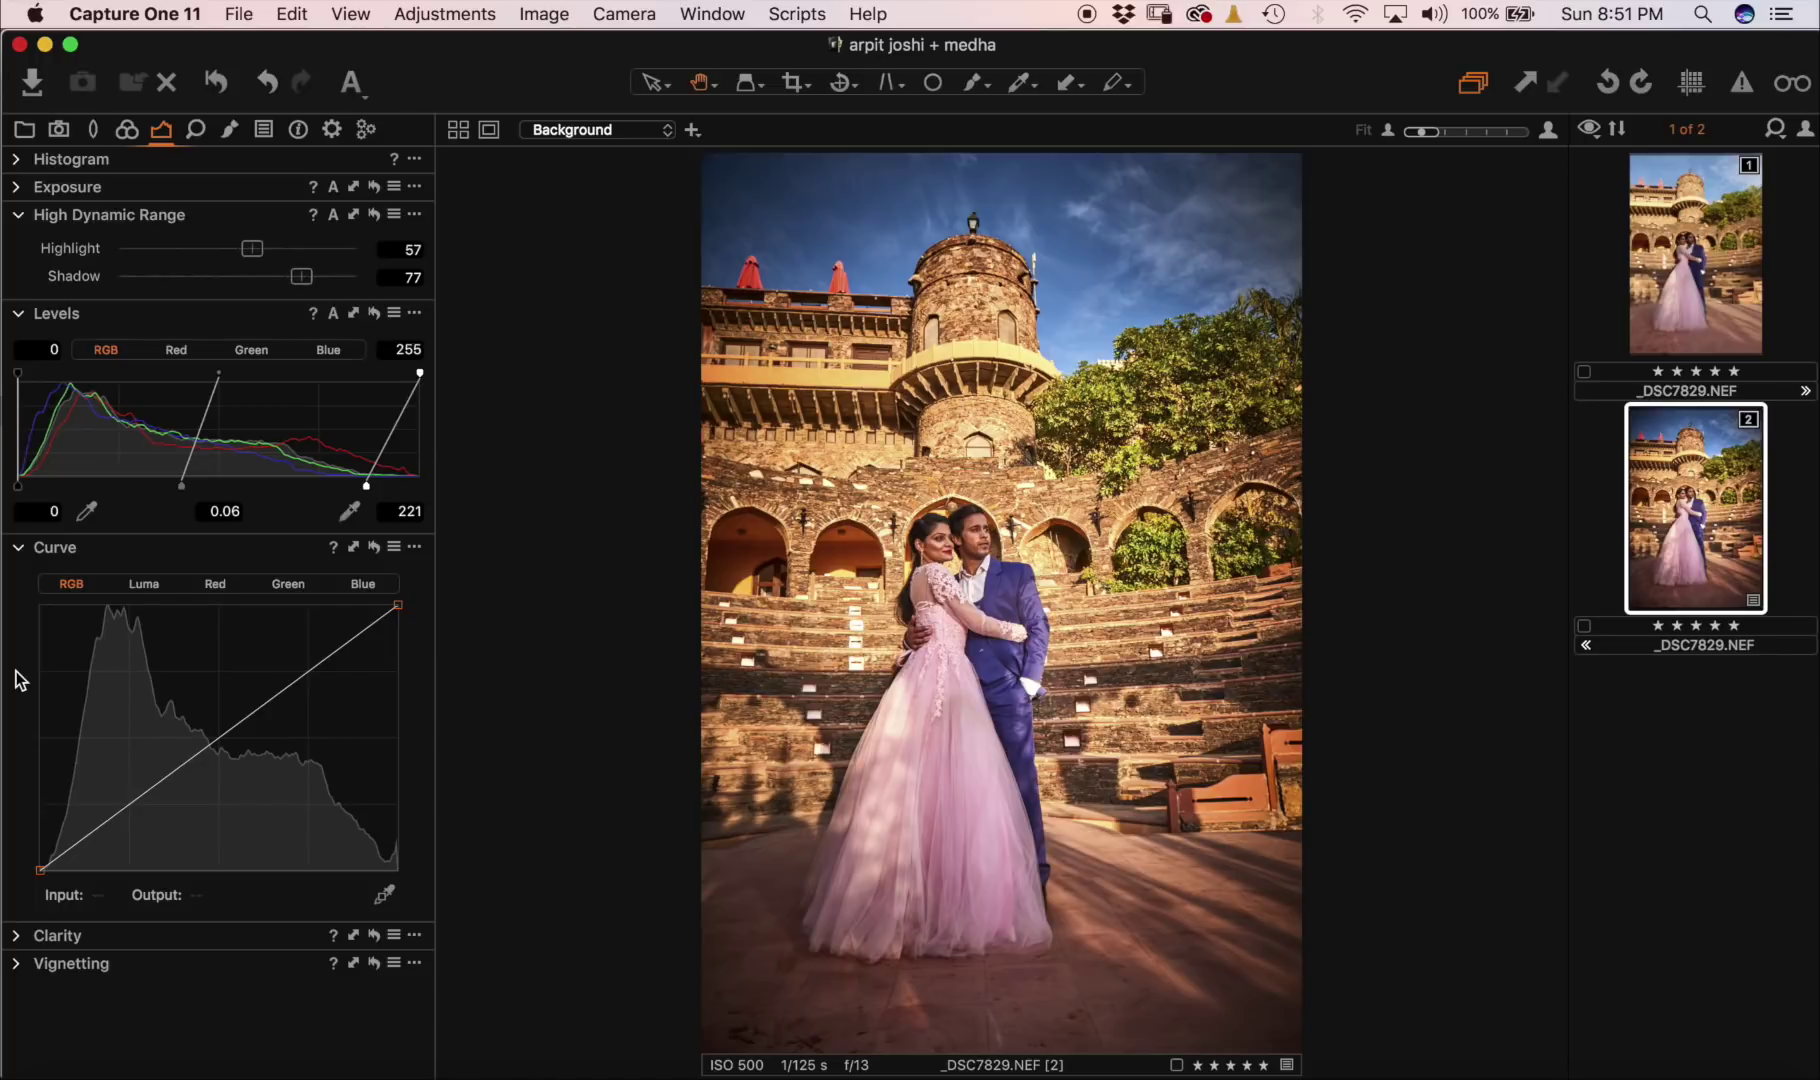
click(311, 671)
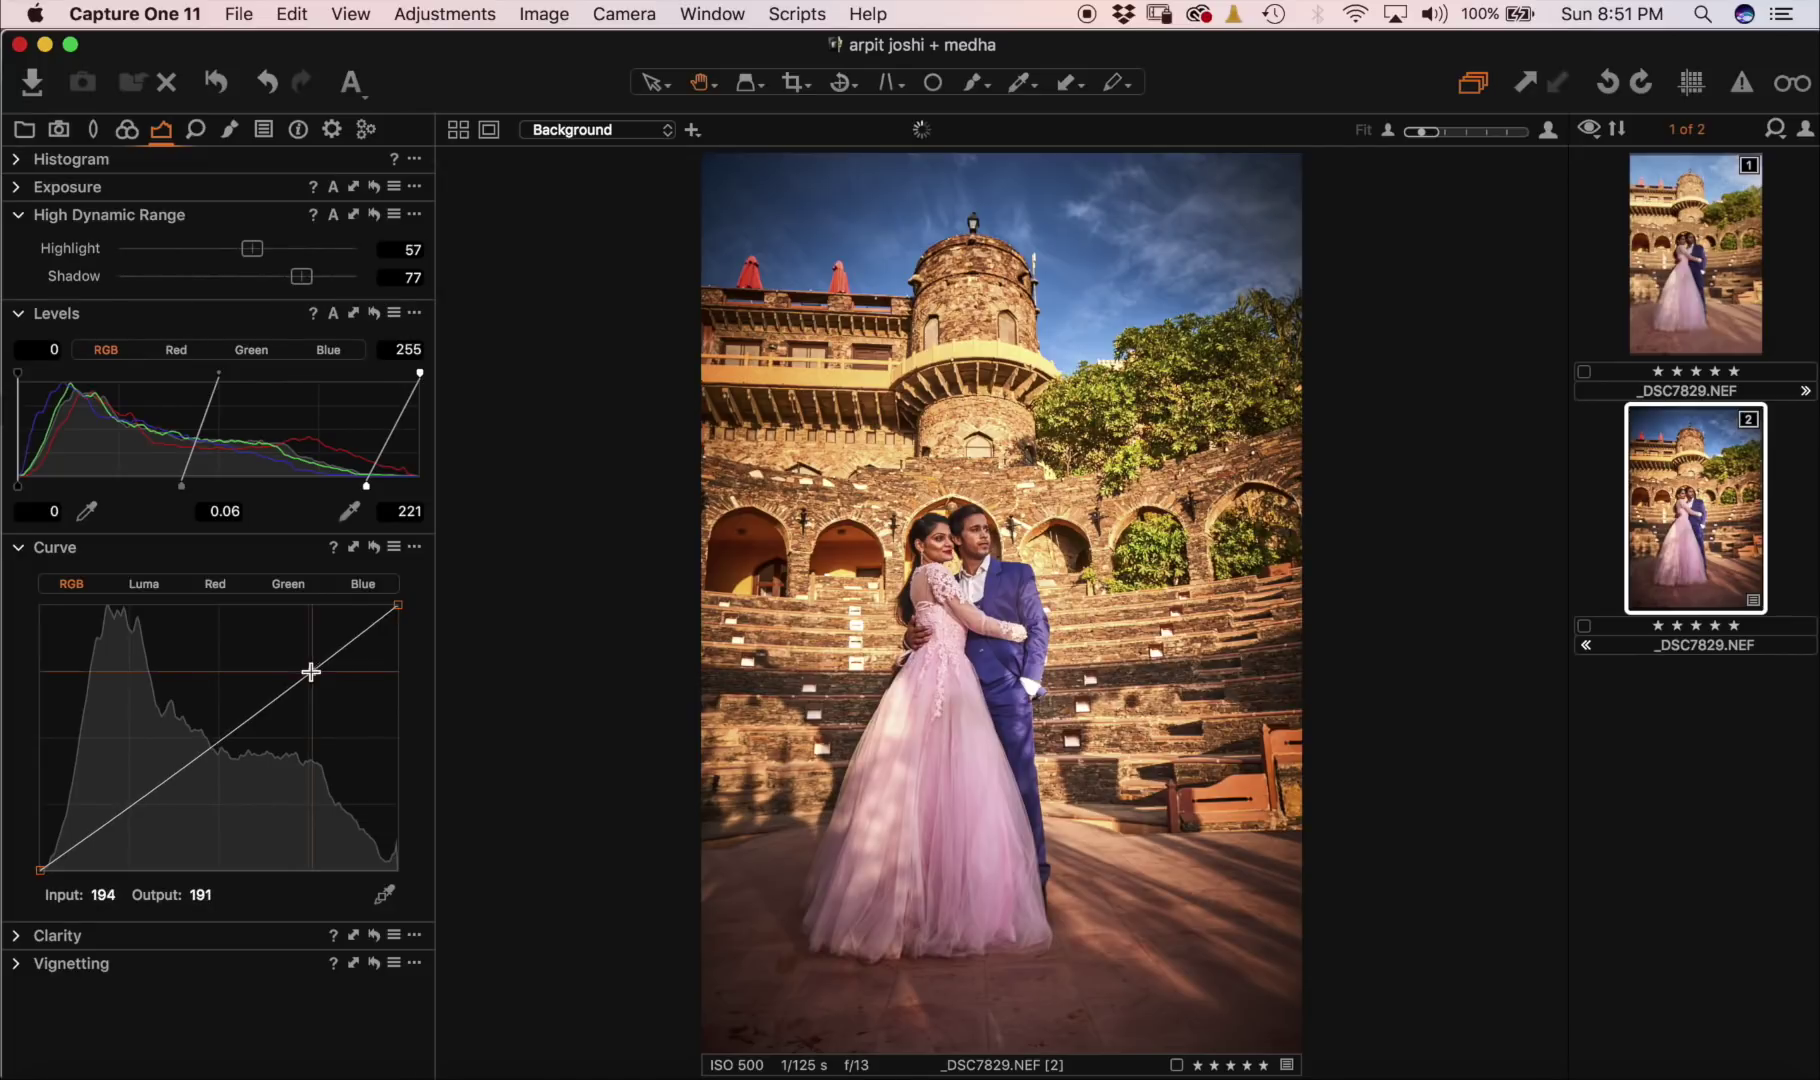
drag(311, 671, 312, 667)
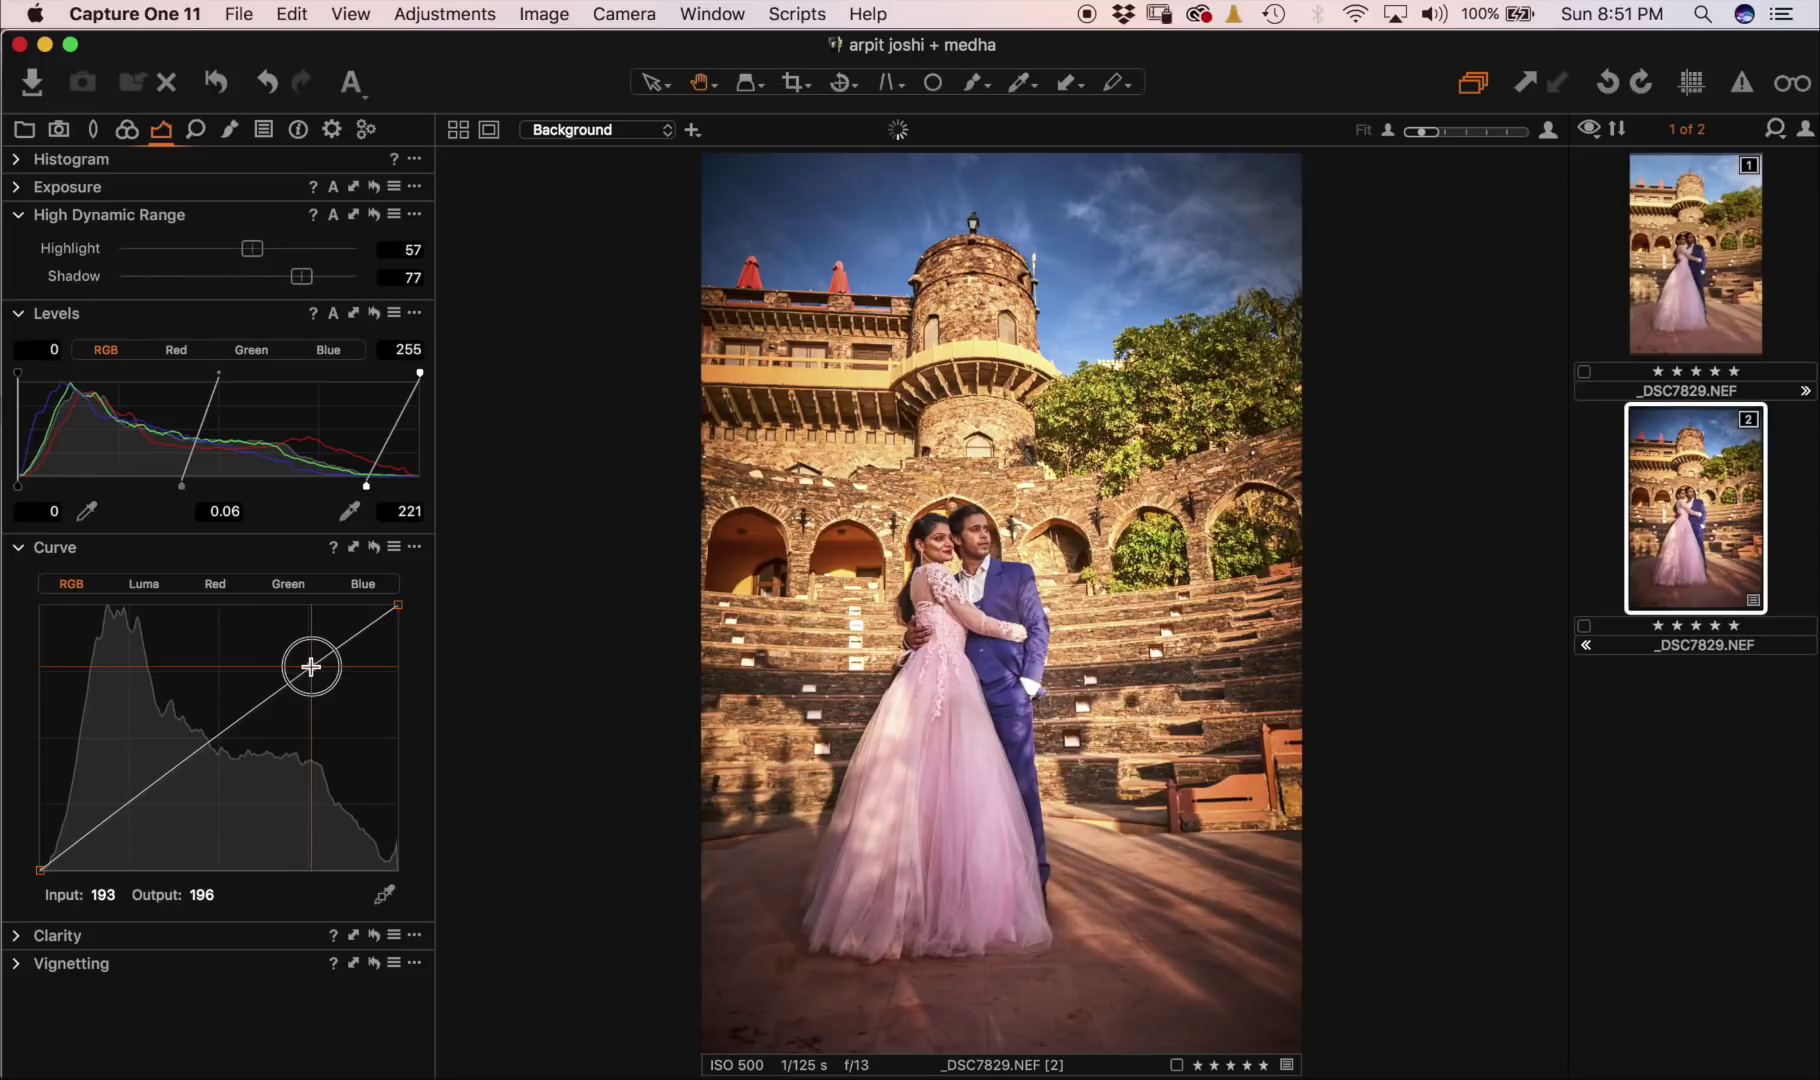
click(227, 727)
drag(227, 727, 229, 732)
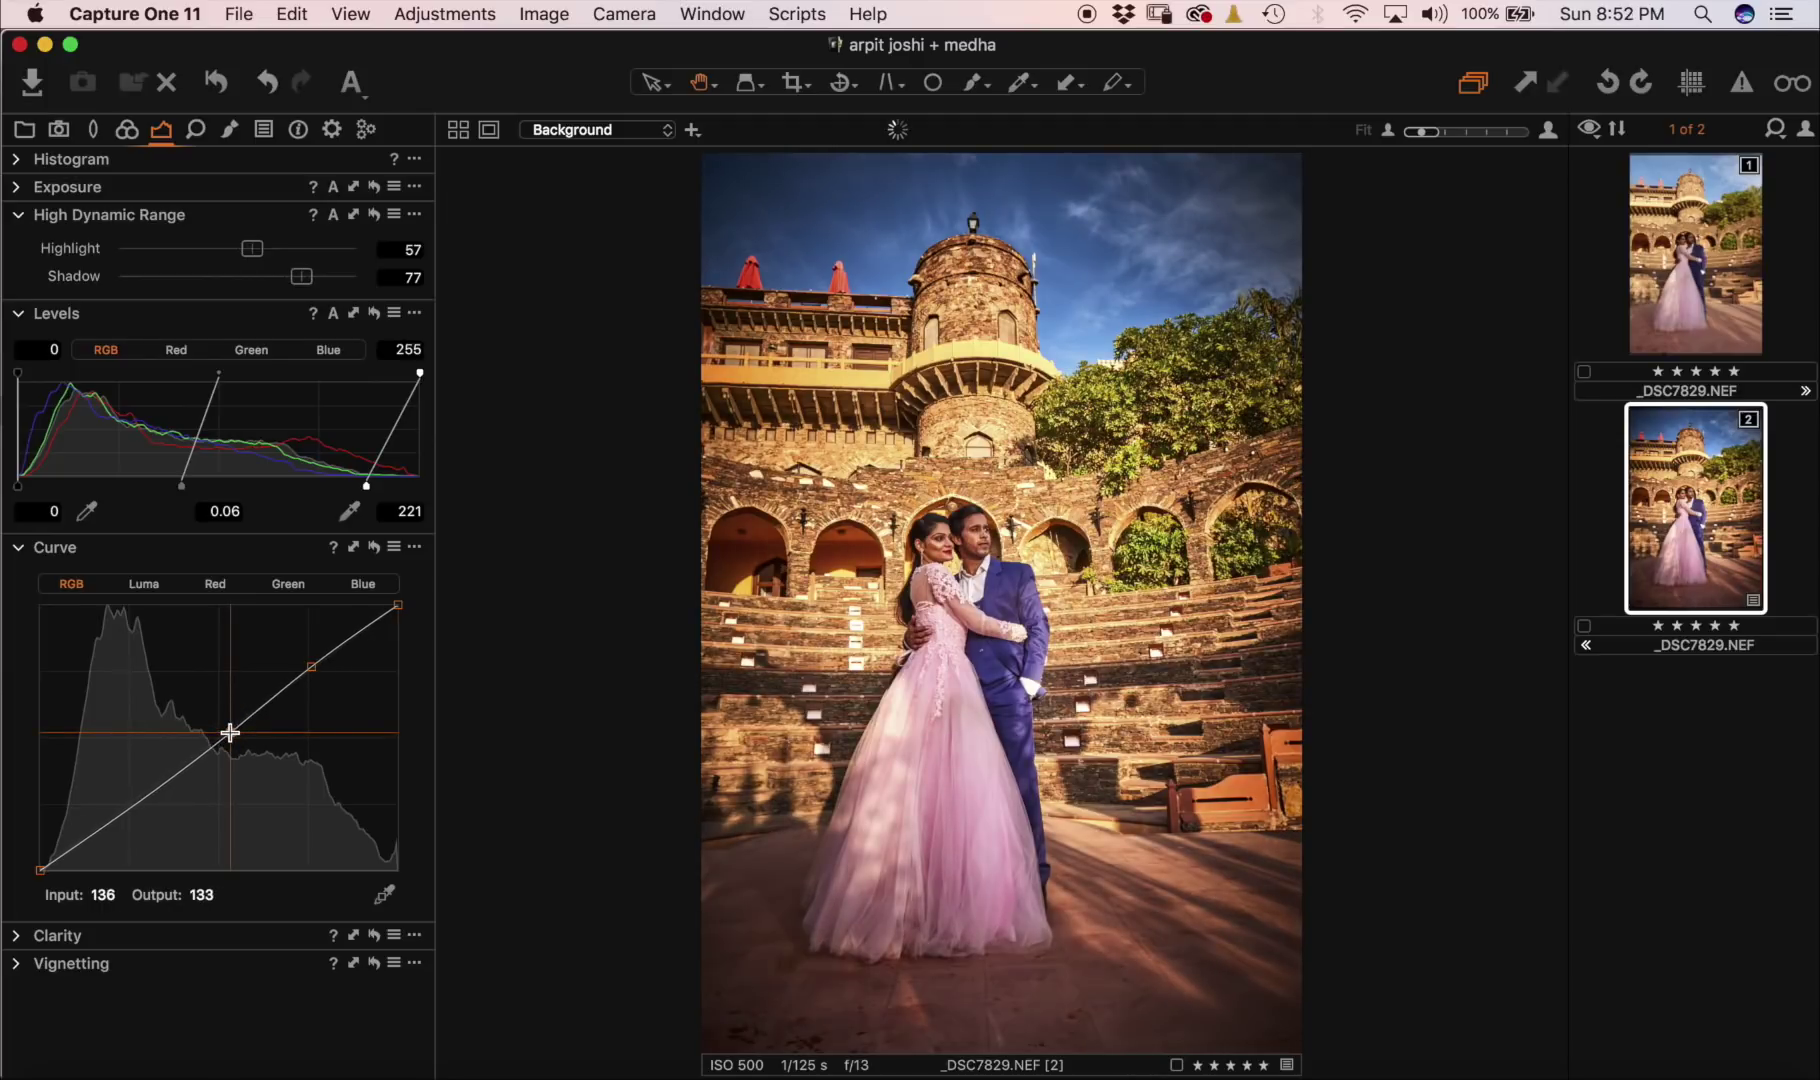
click(143, 801)
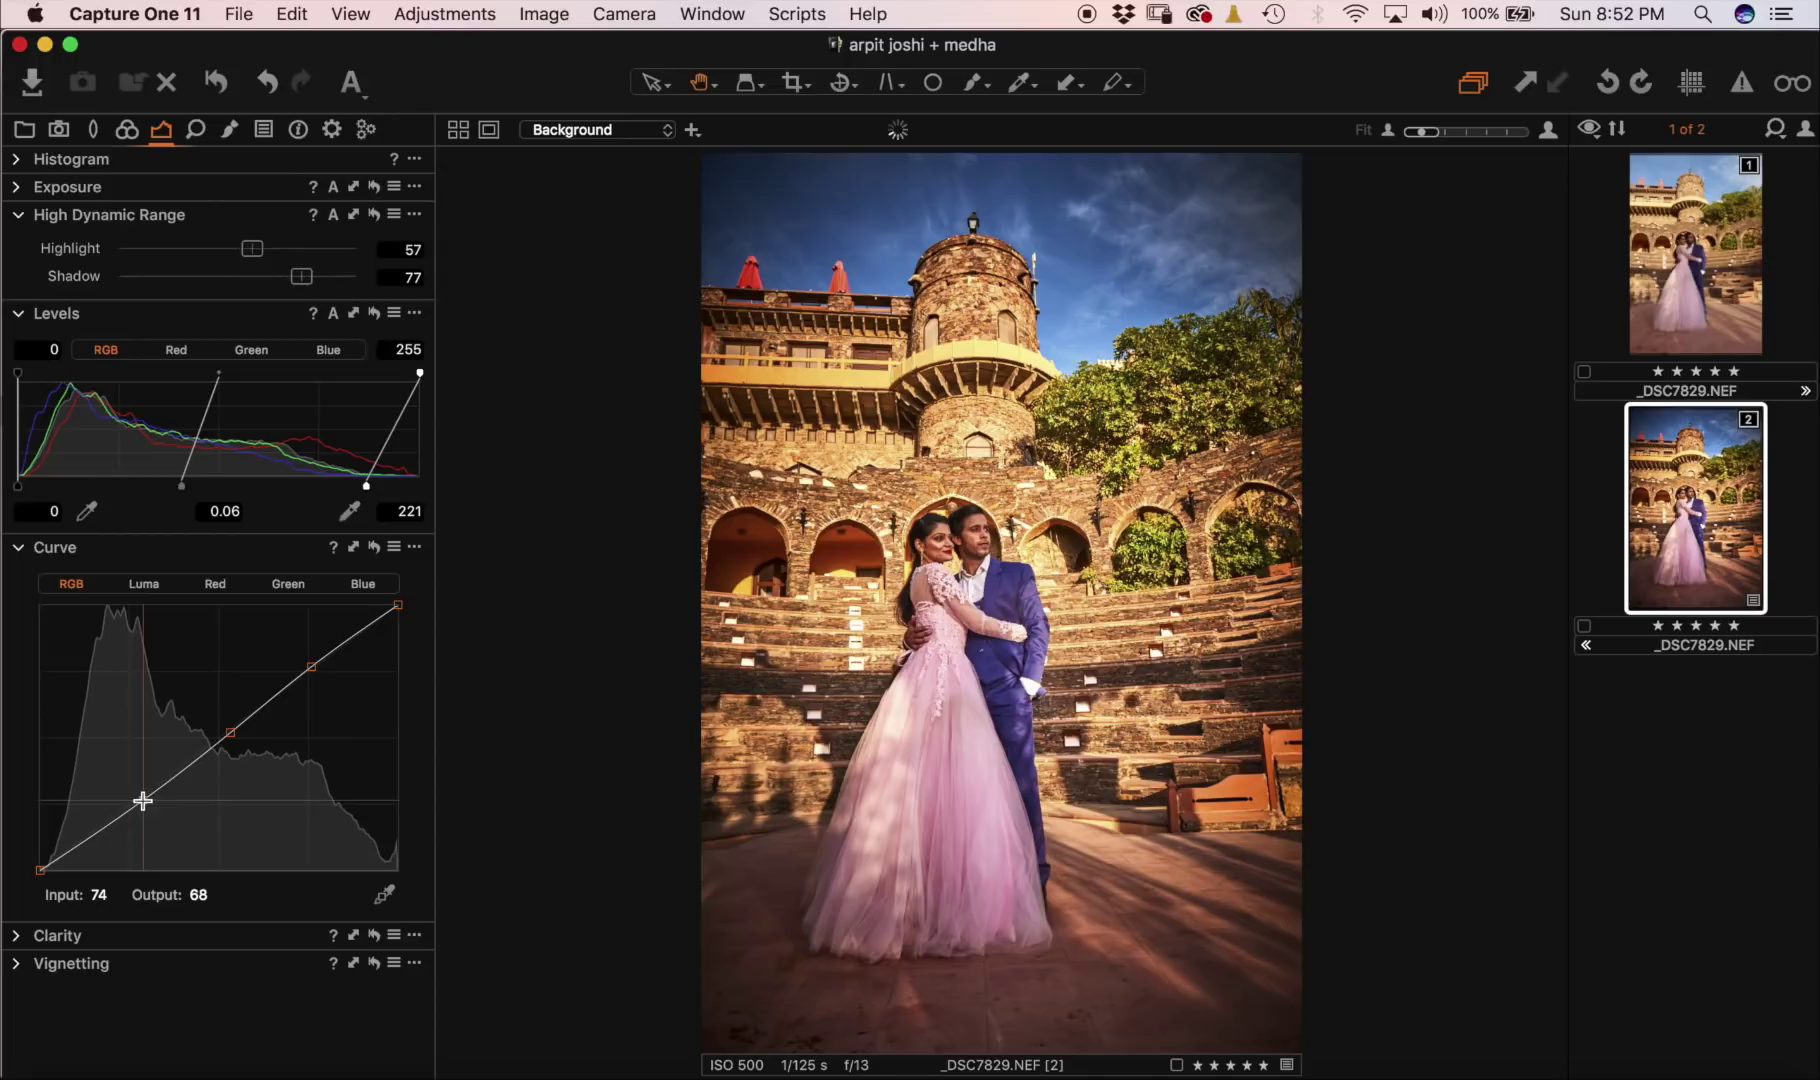
drag(141, 798, 140, 796)
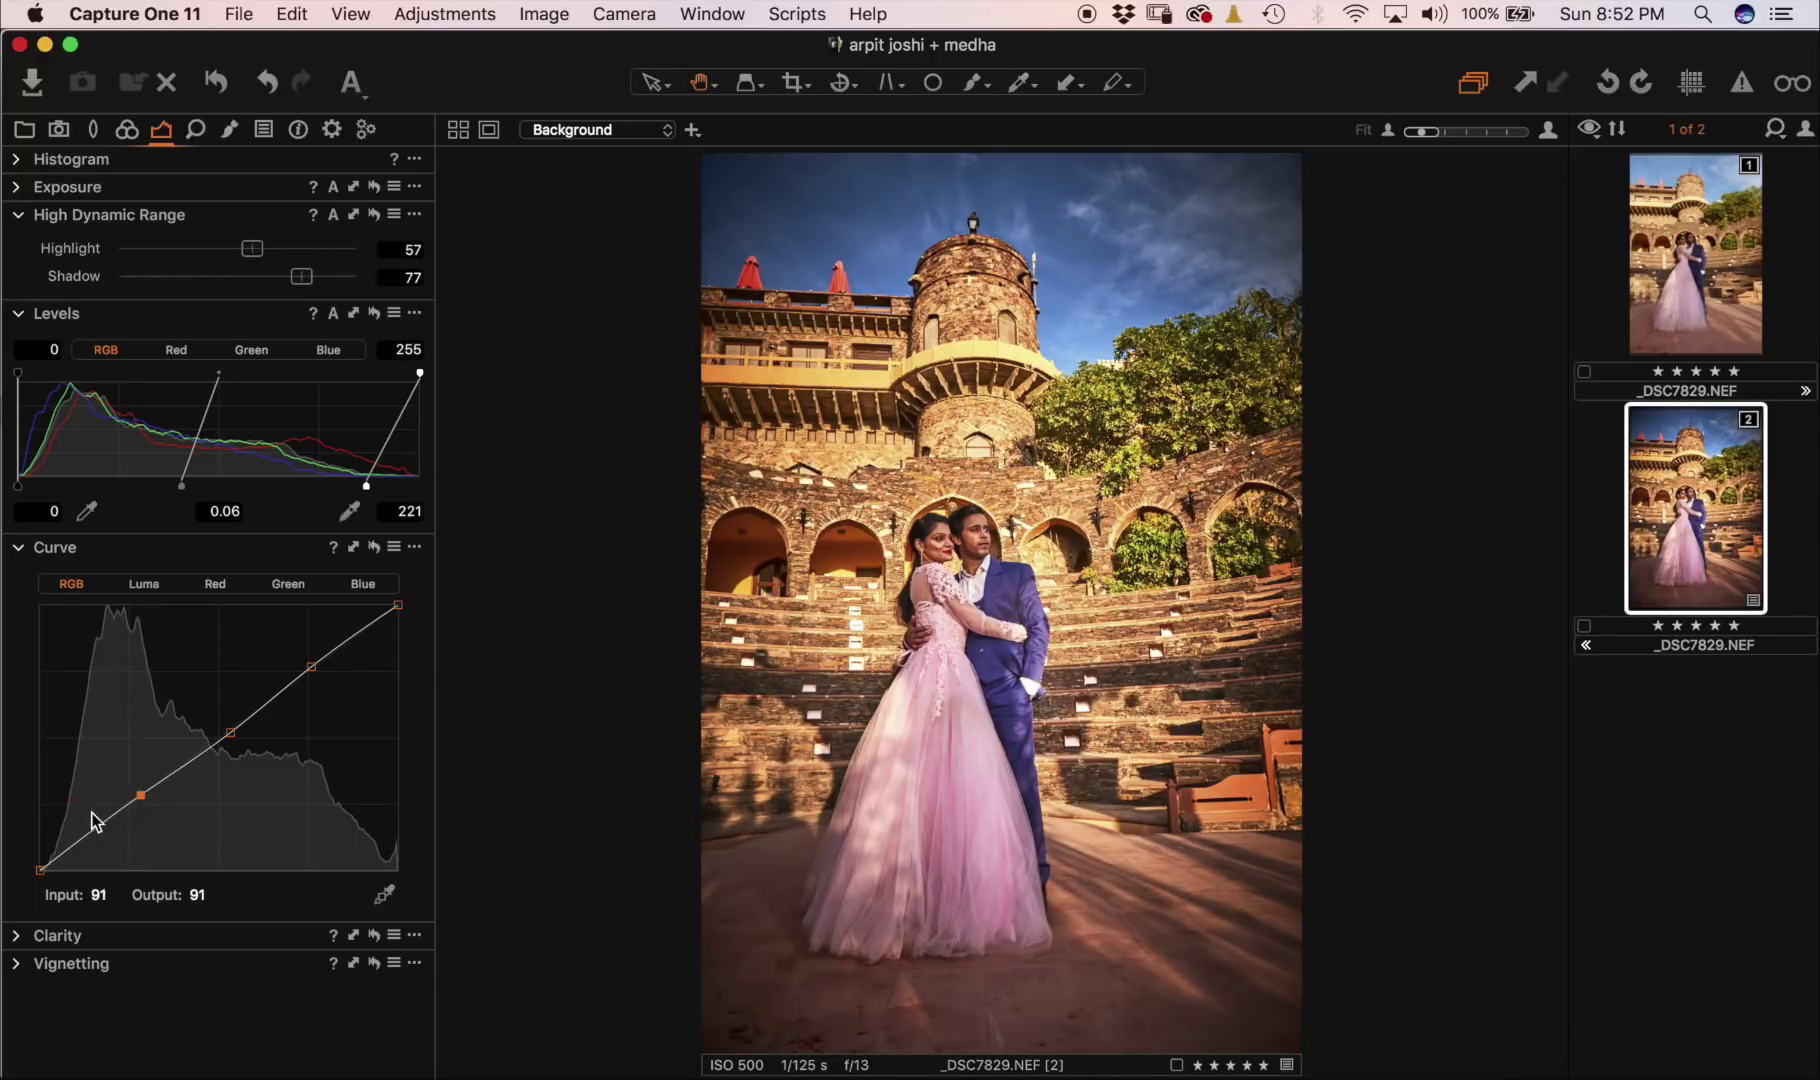
Add a deep-shadow point on the RGB curve and pull it down.
click(78, 840)
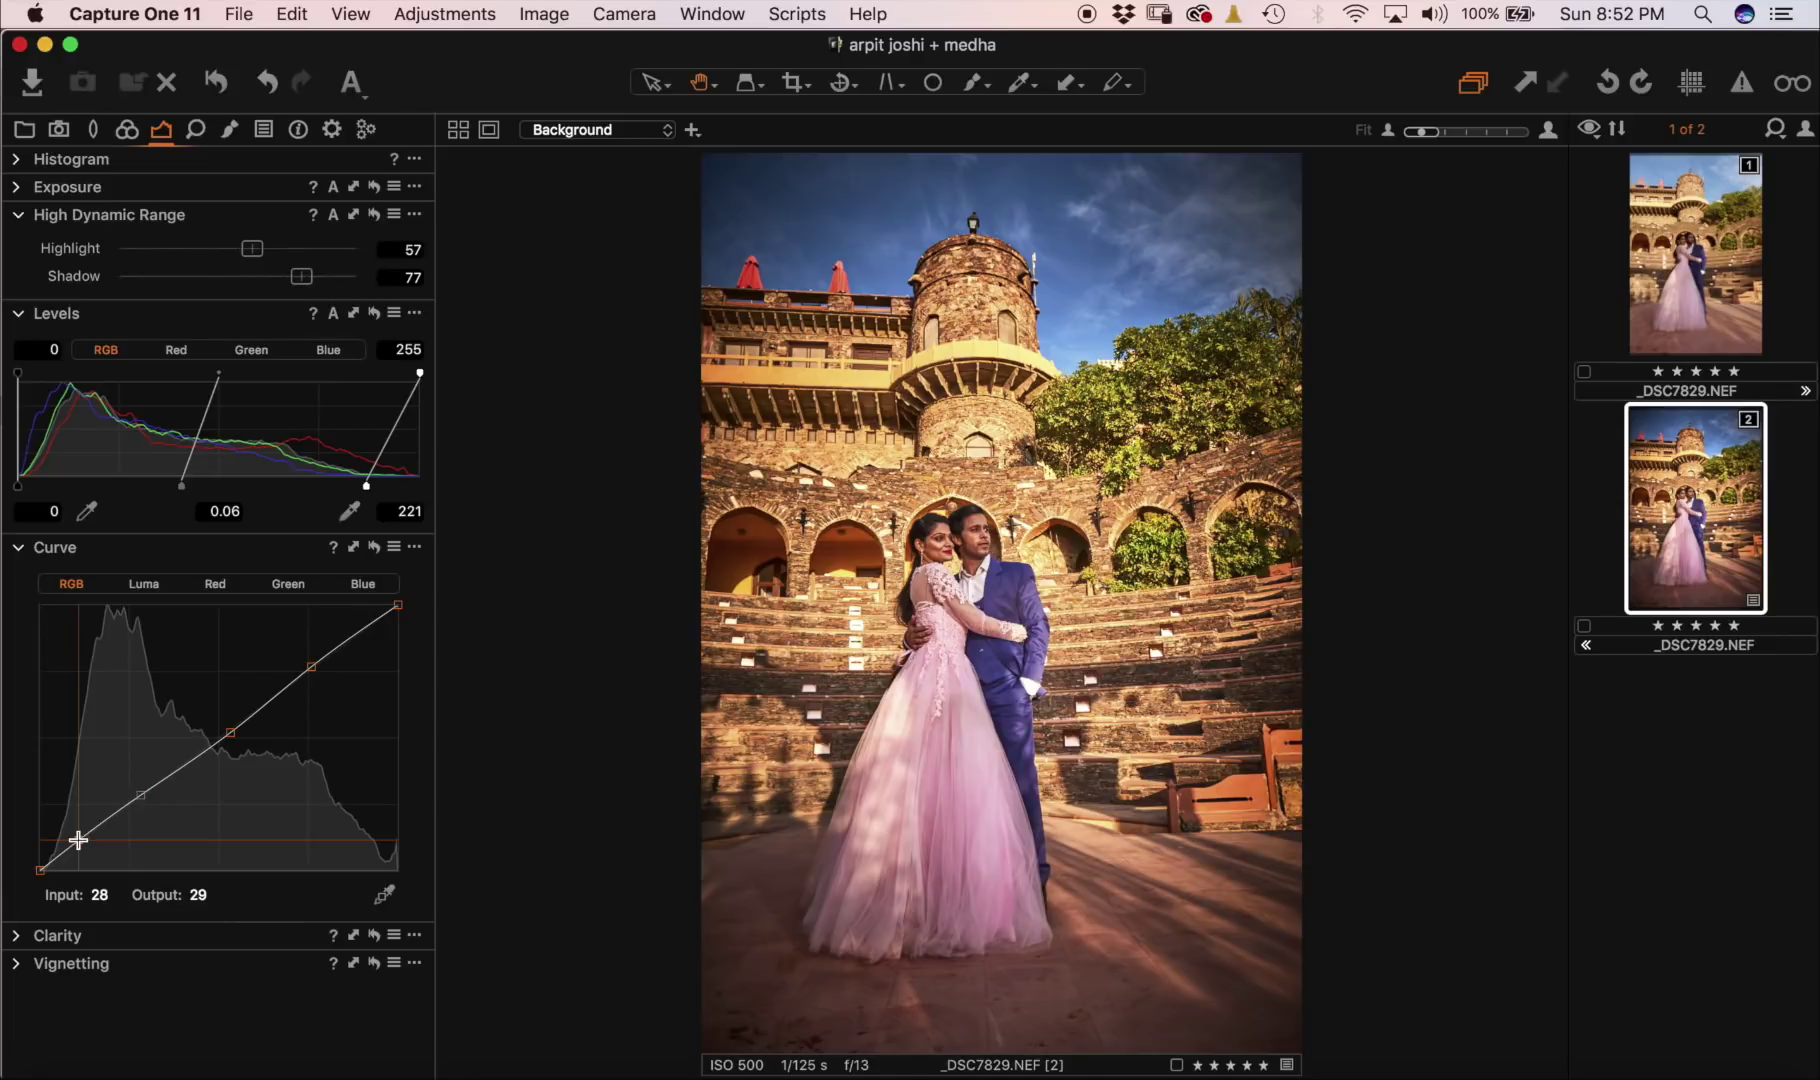
click(78, 840)
drag(78, 840, 80, 844)
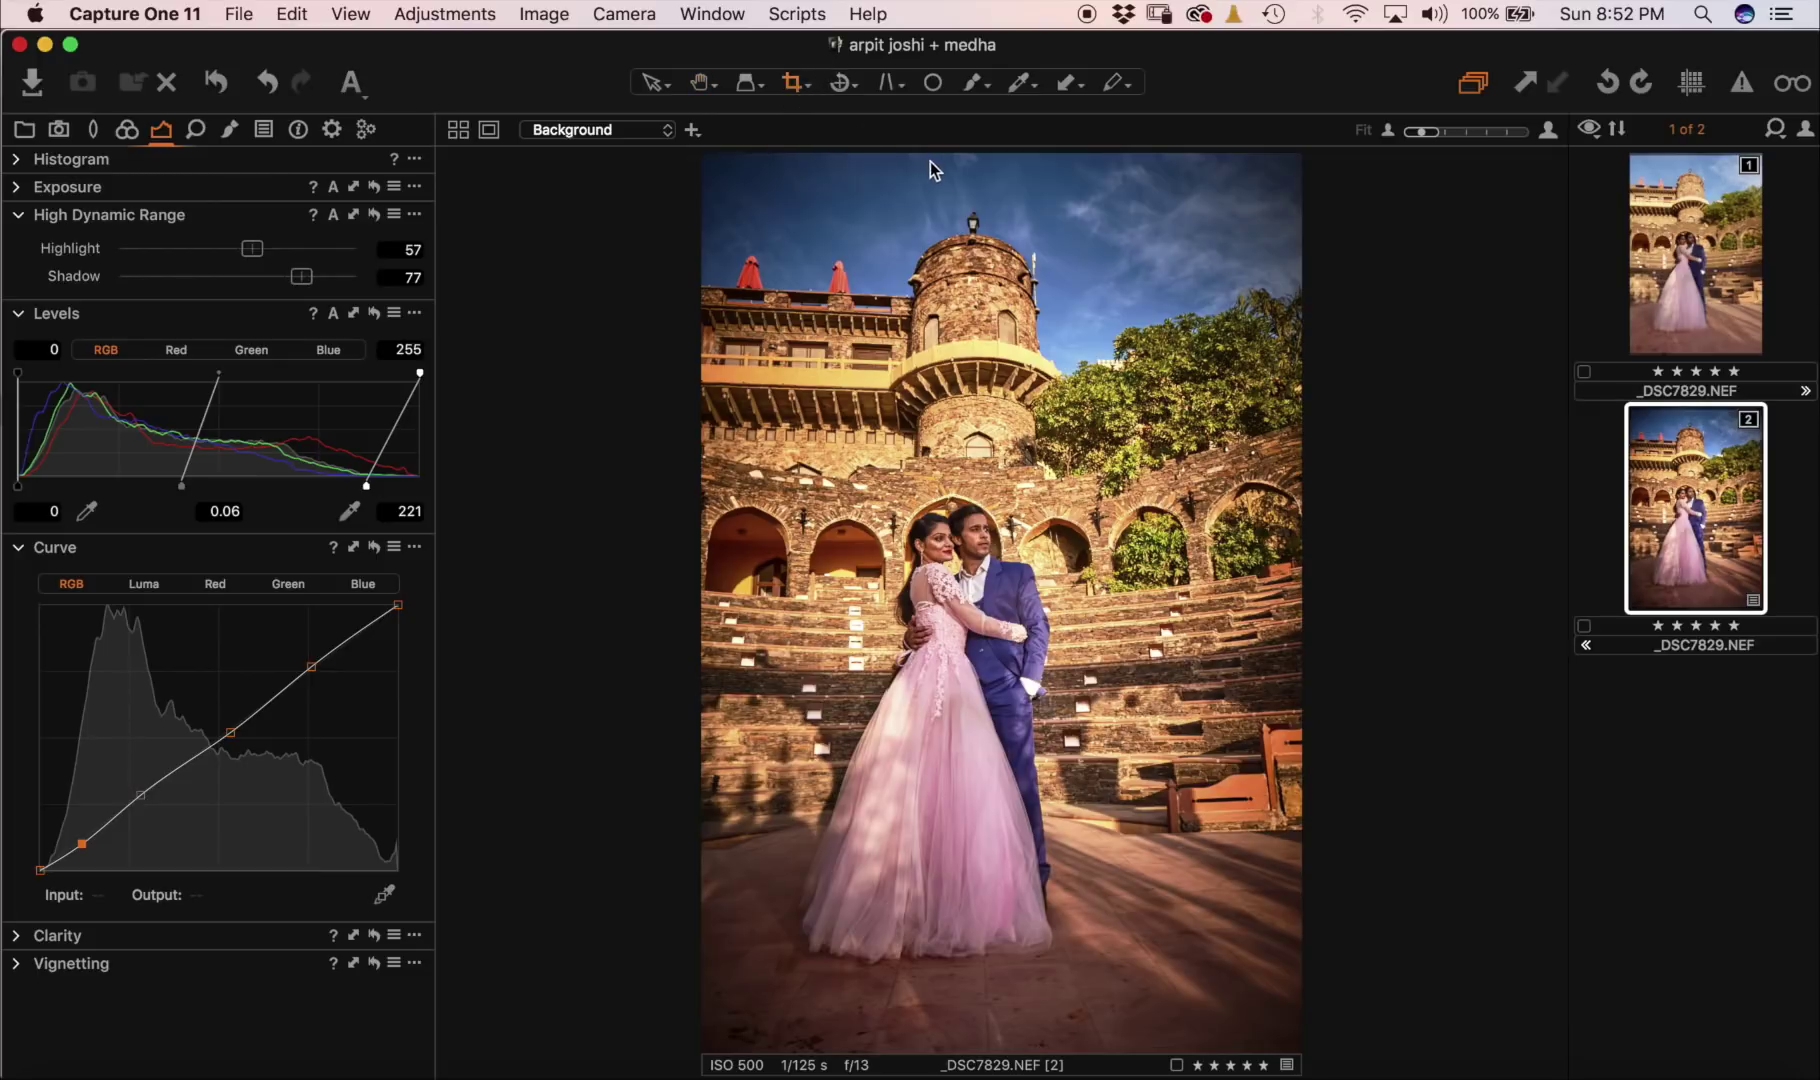
Crop a strip off the bottom of the frame, then view the original variant.
click(932, 1048)
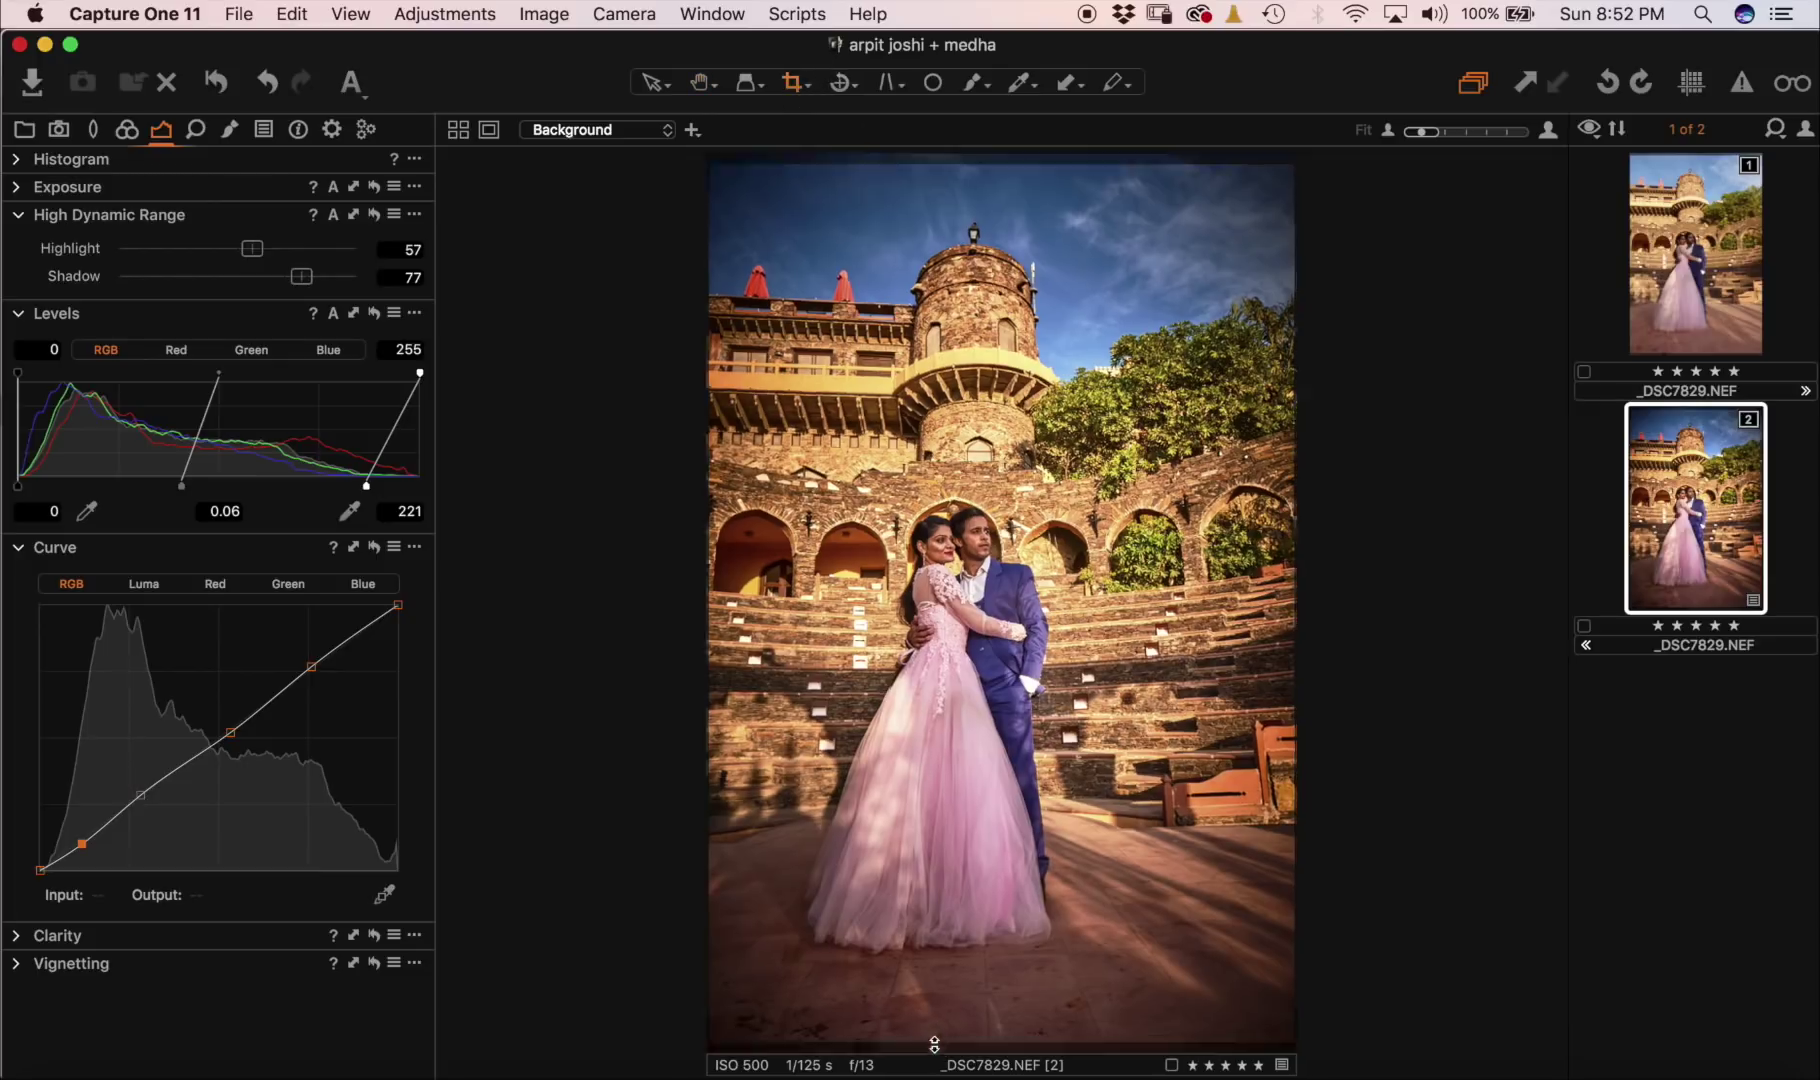
drag(934, 1047, 936, 1012)
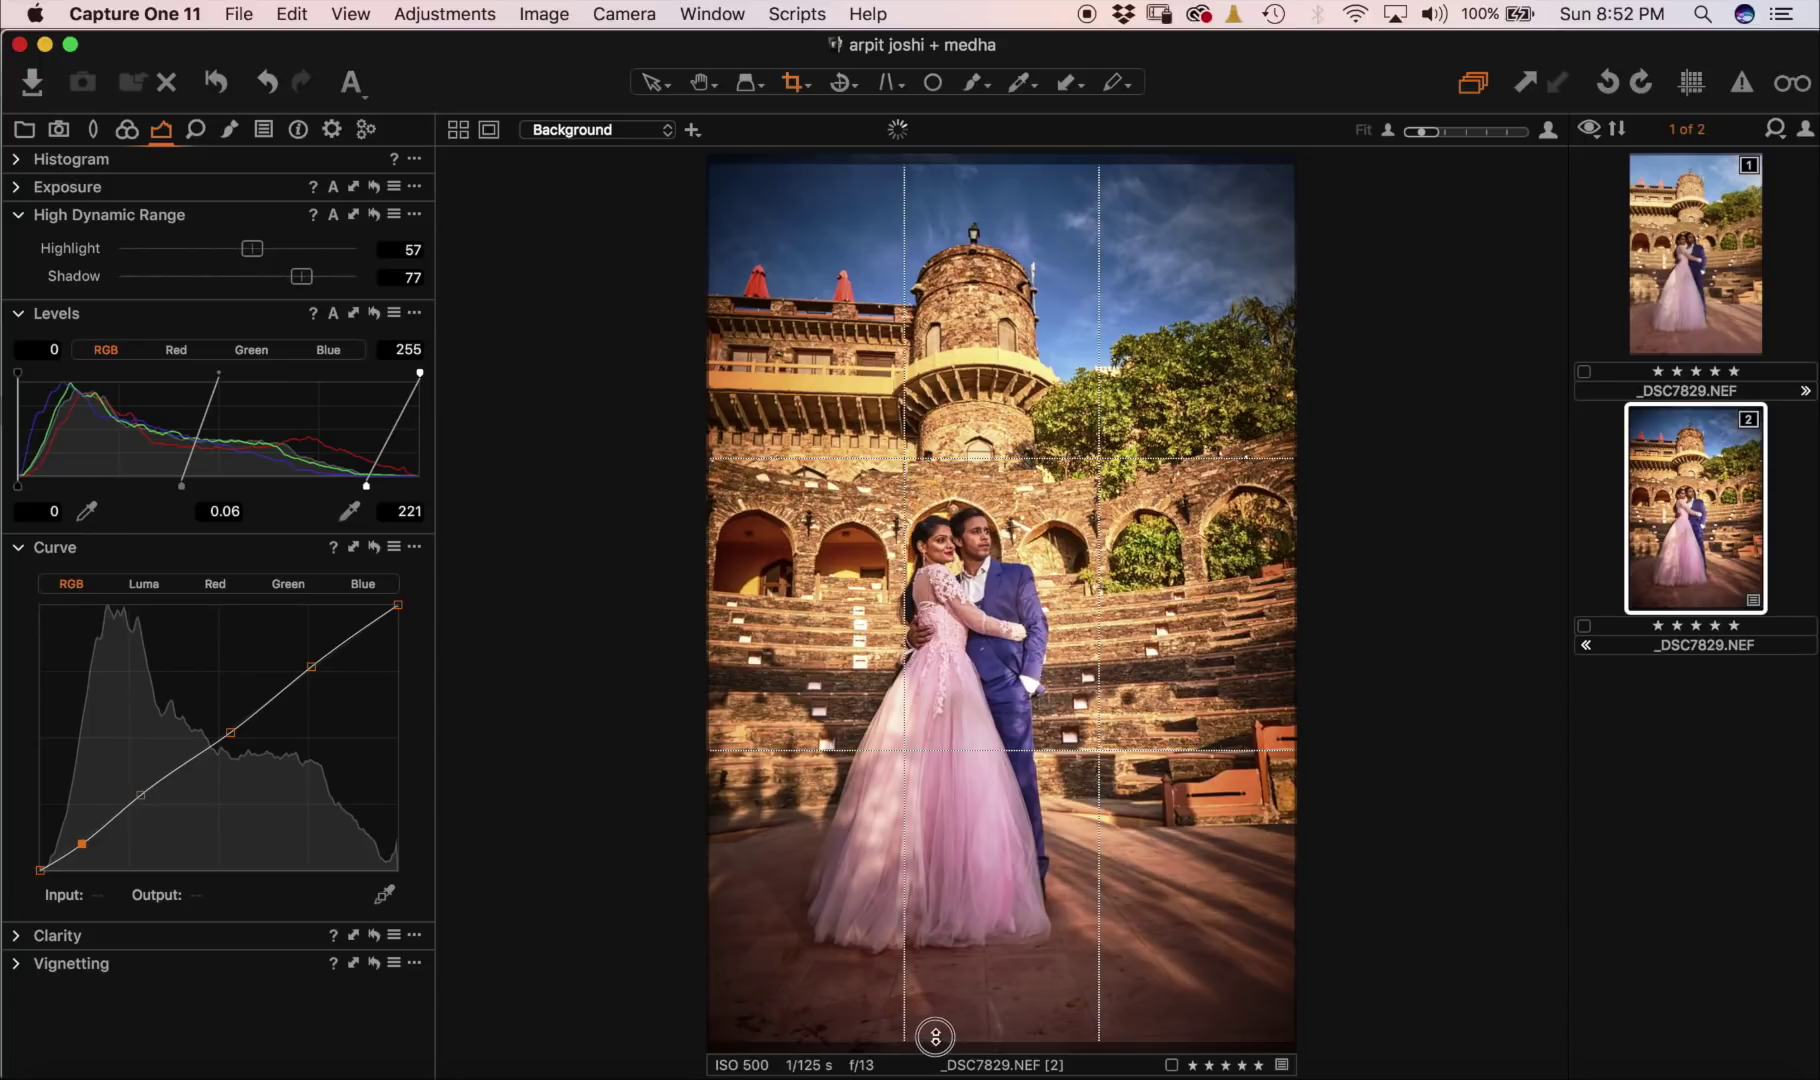
drag(936, 1012, 936, 978)
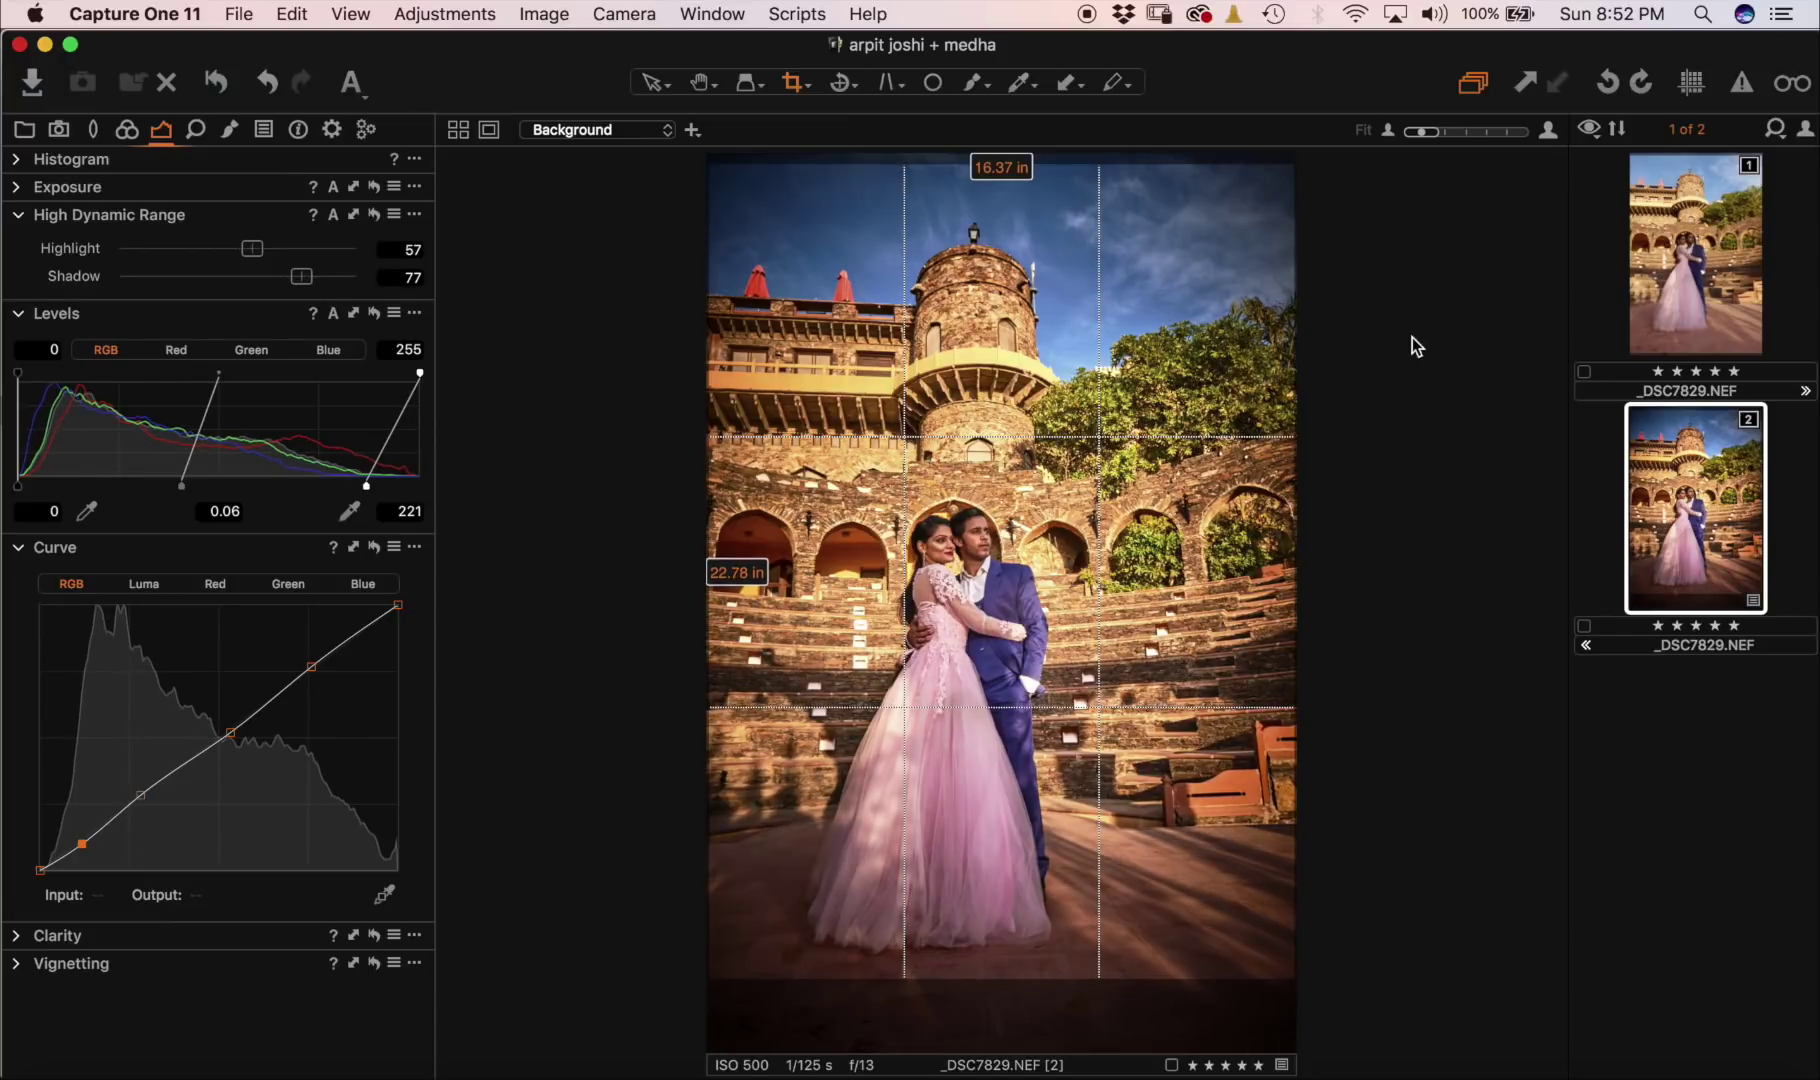
click(703, 84)
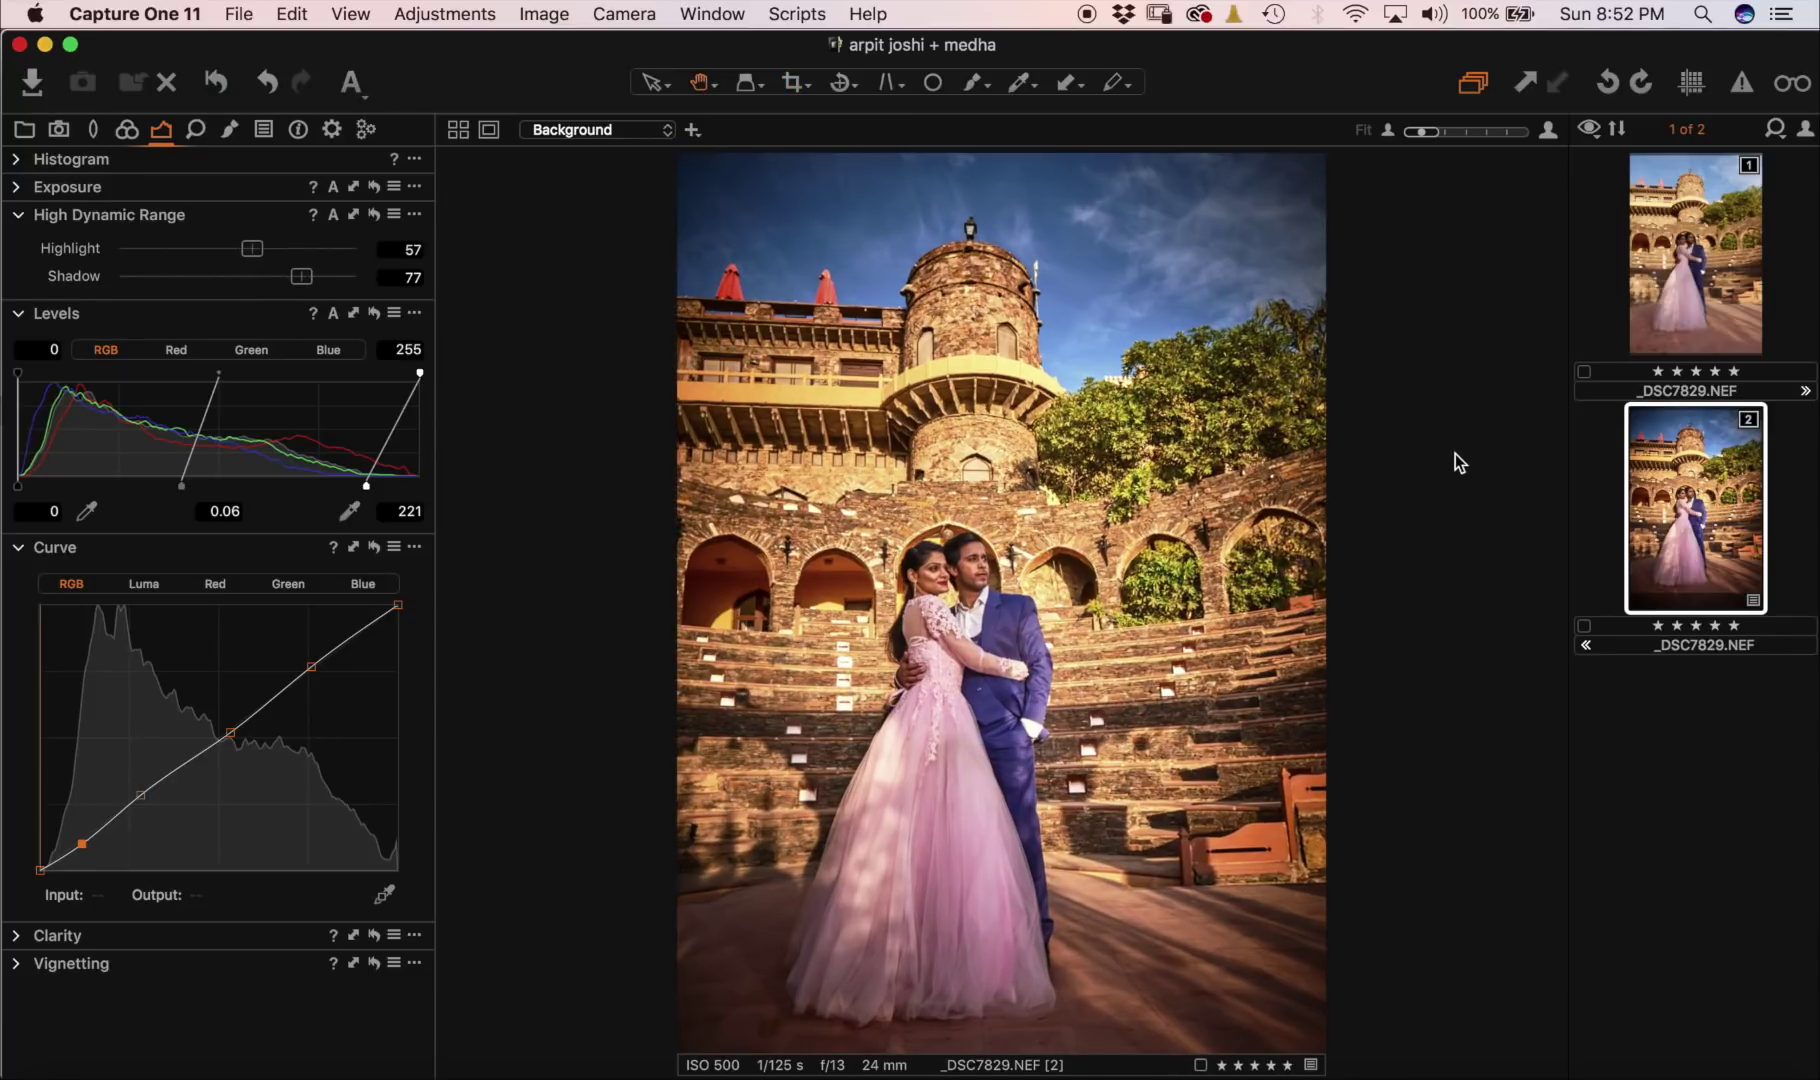
click(1713, 233)
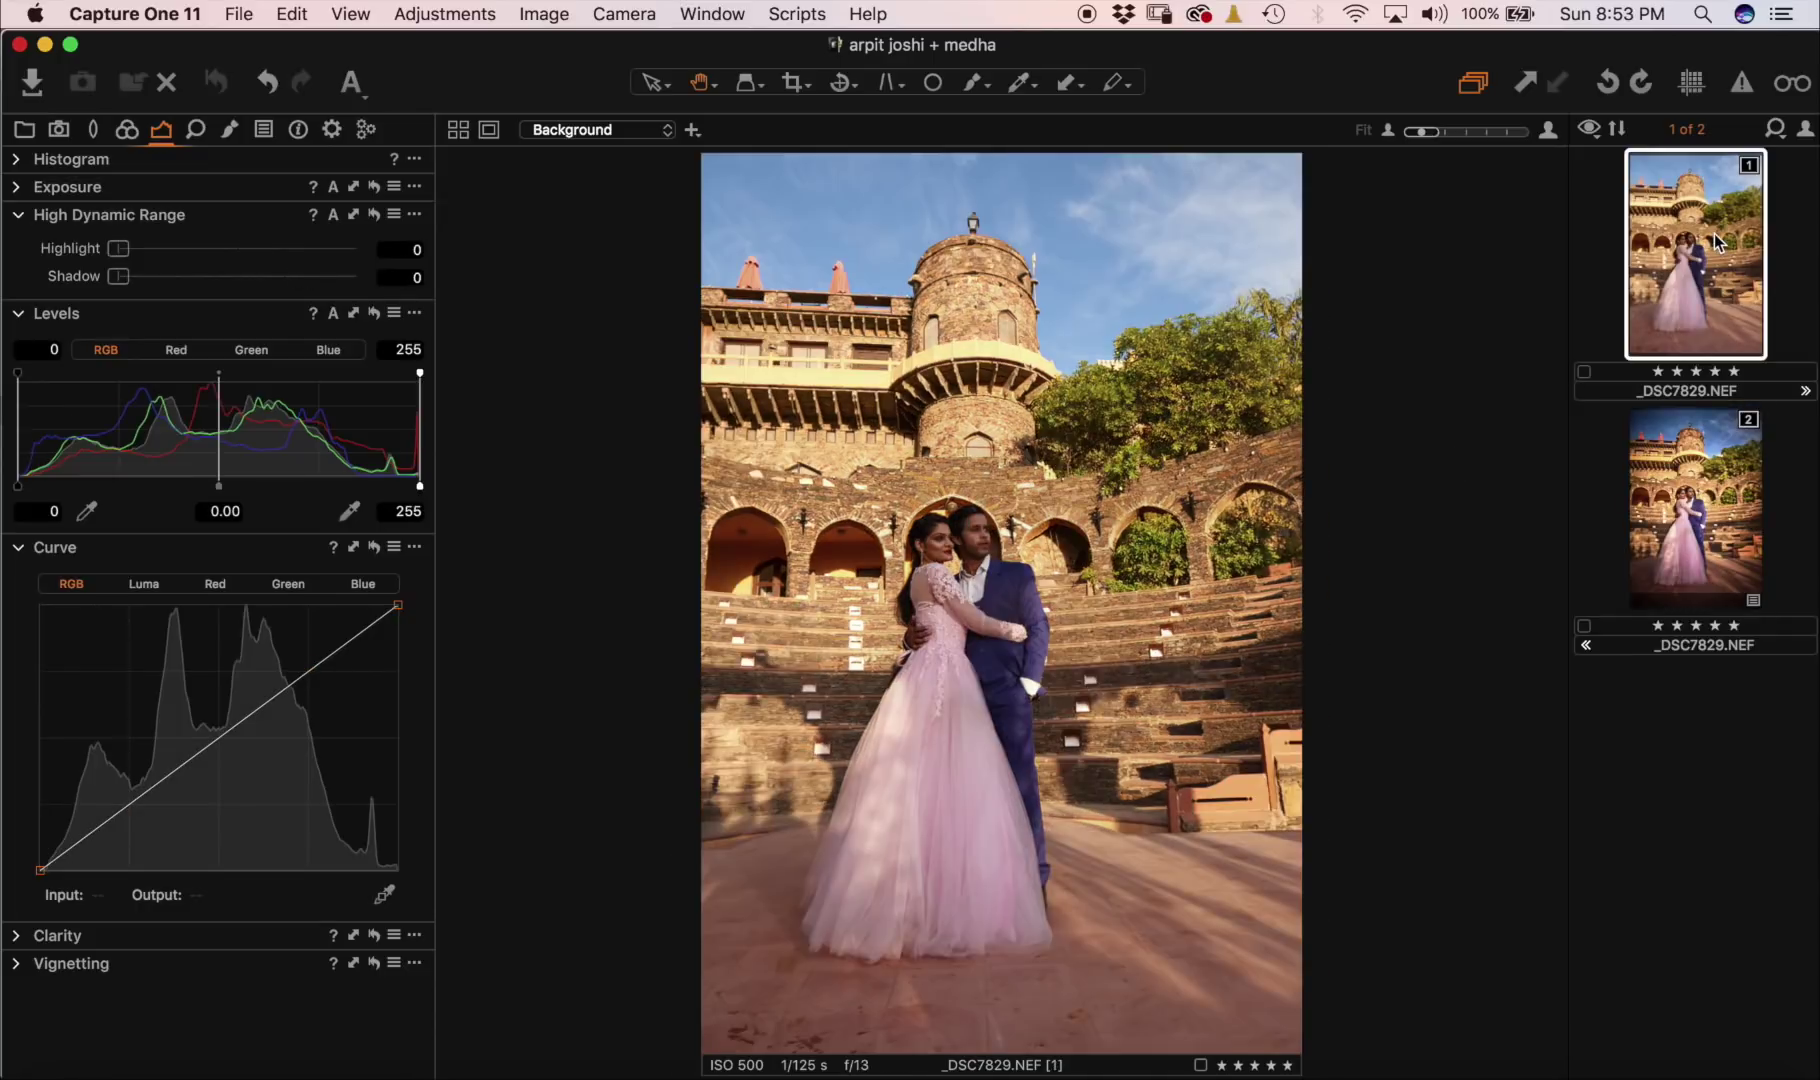
click(1710, 490)
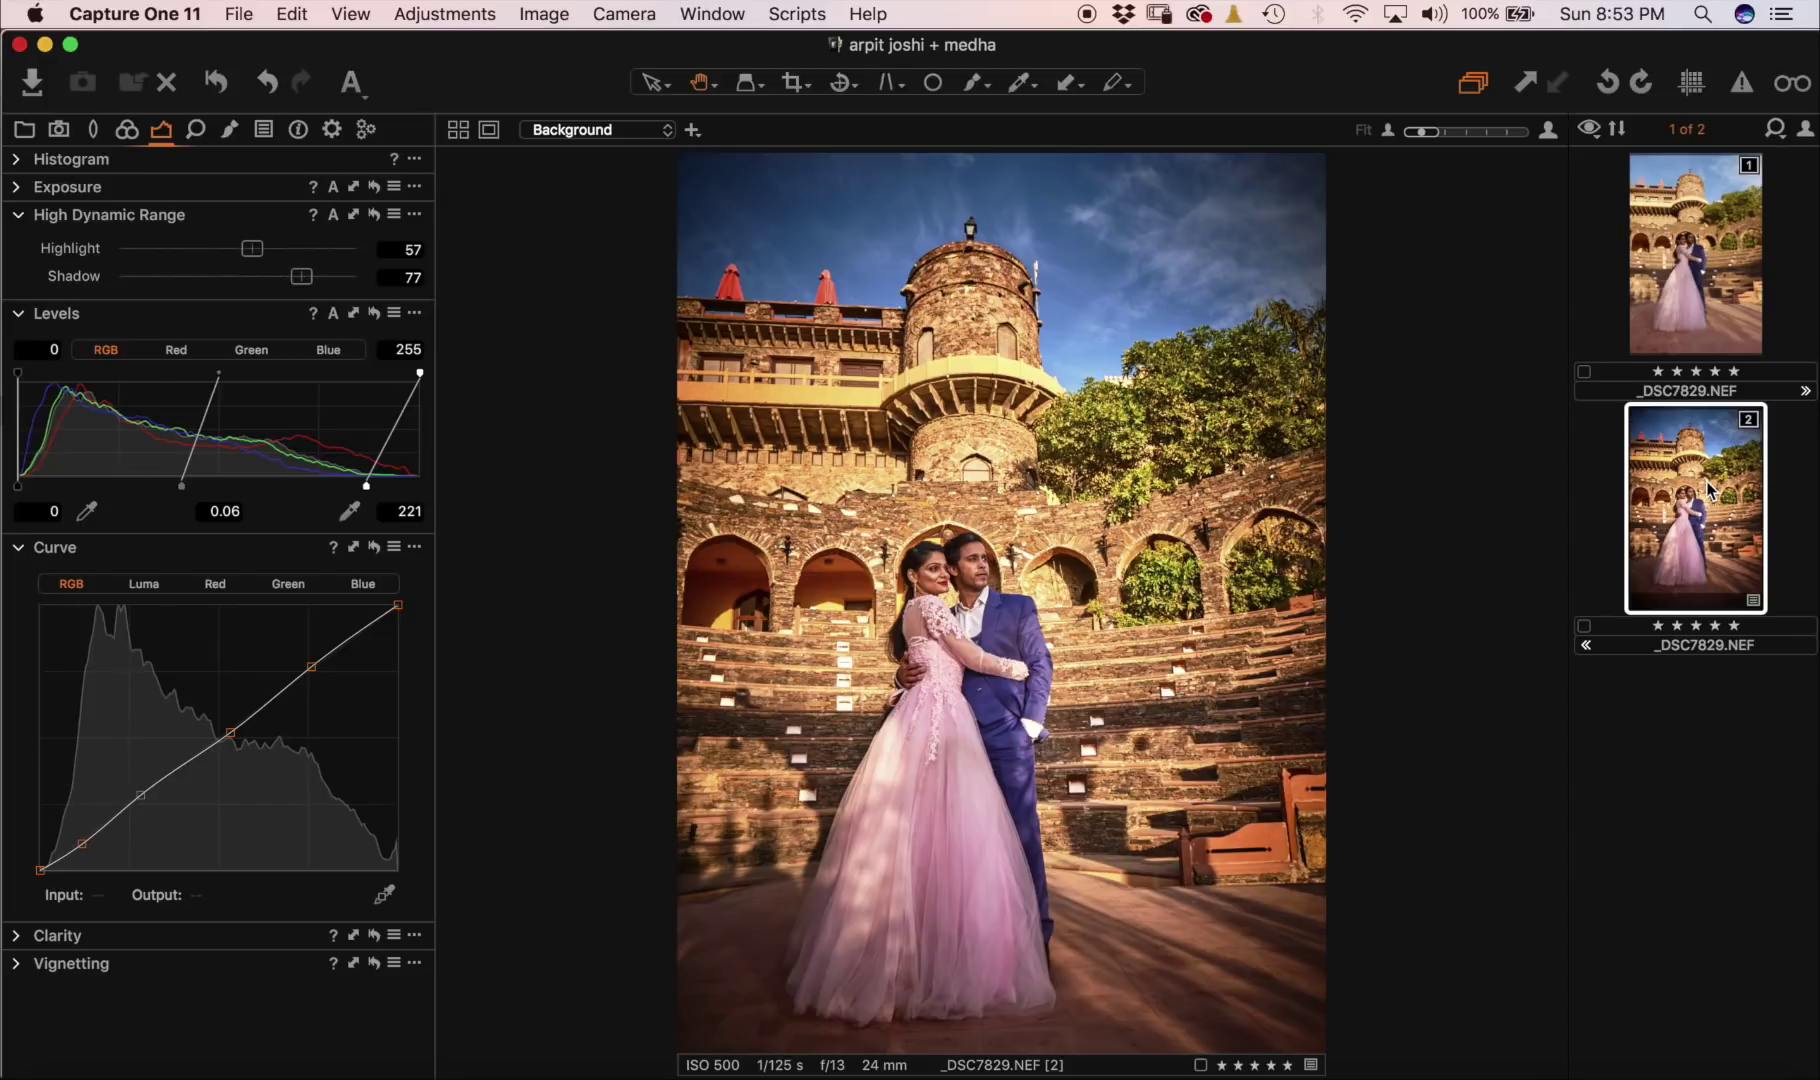
click(1677, 265)
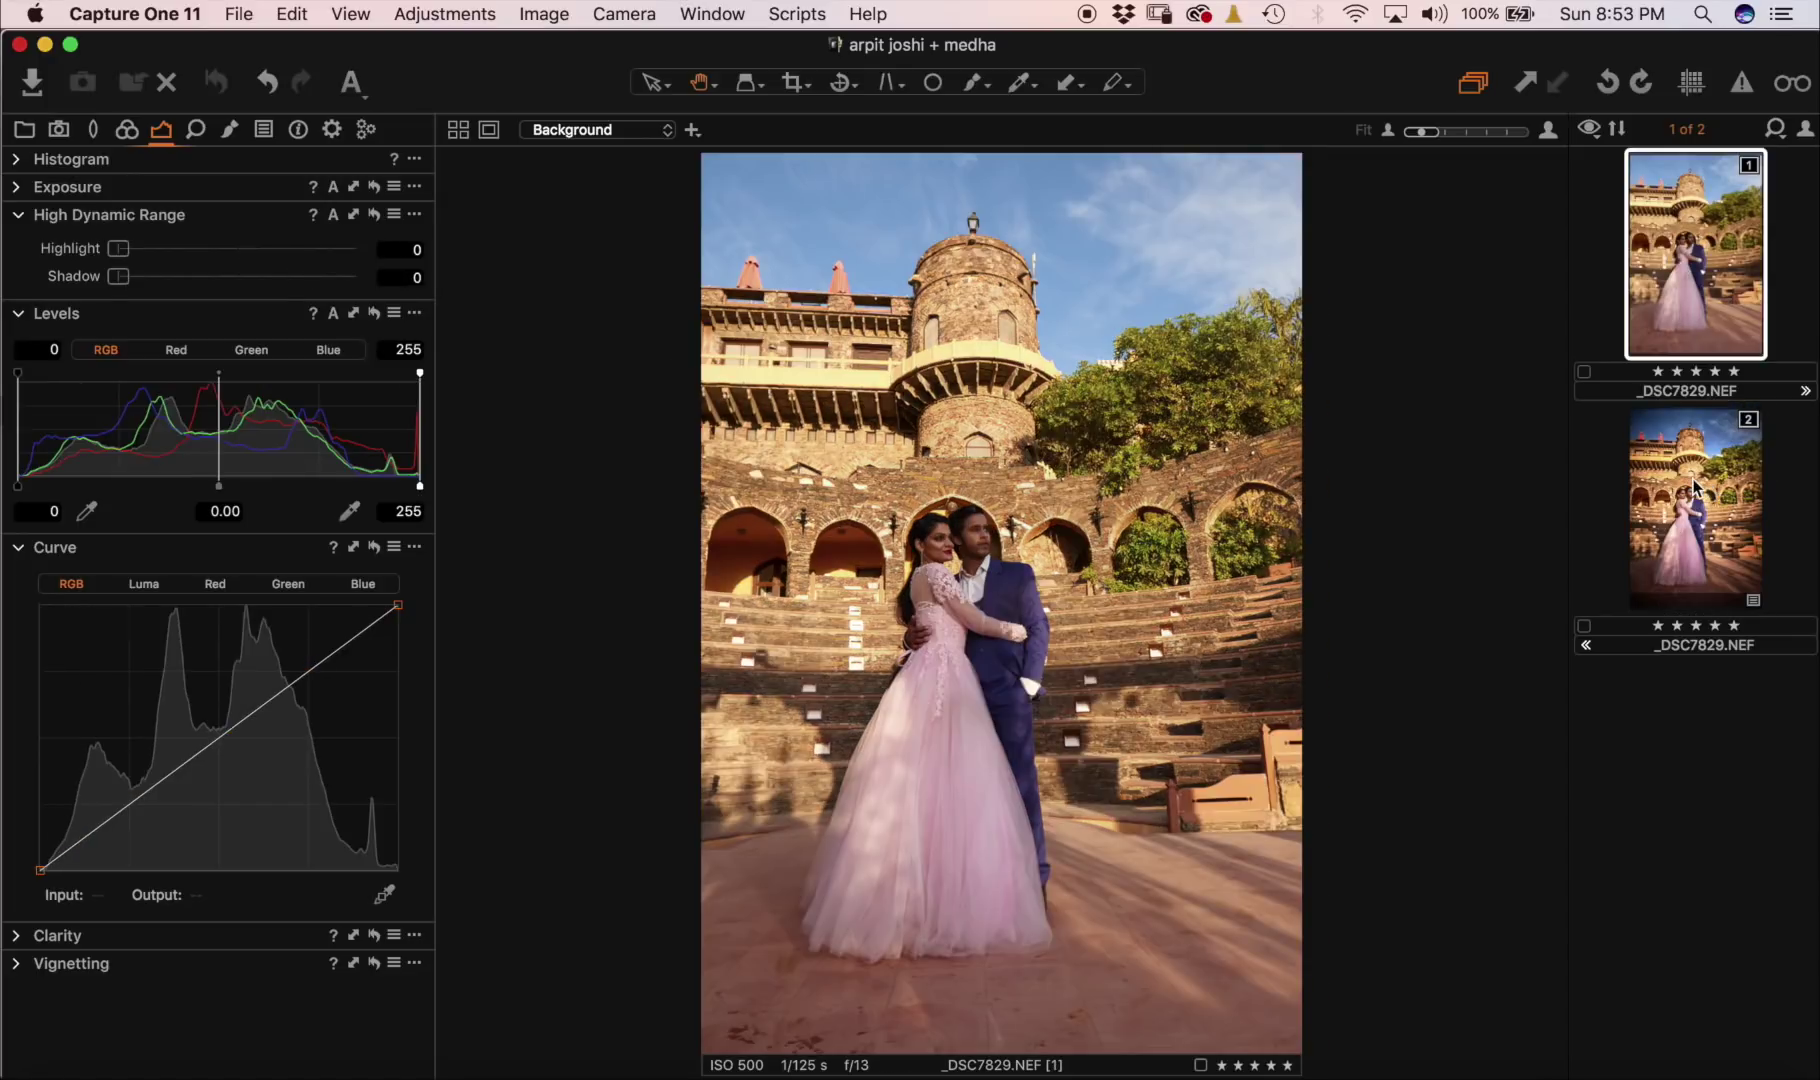
click(1693, 487)
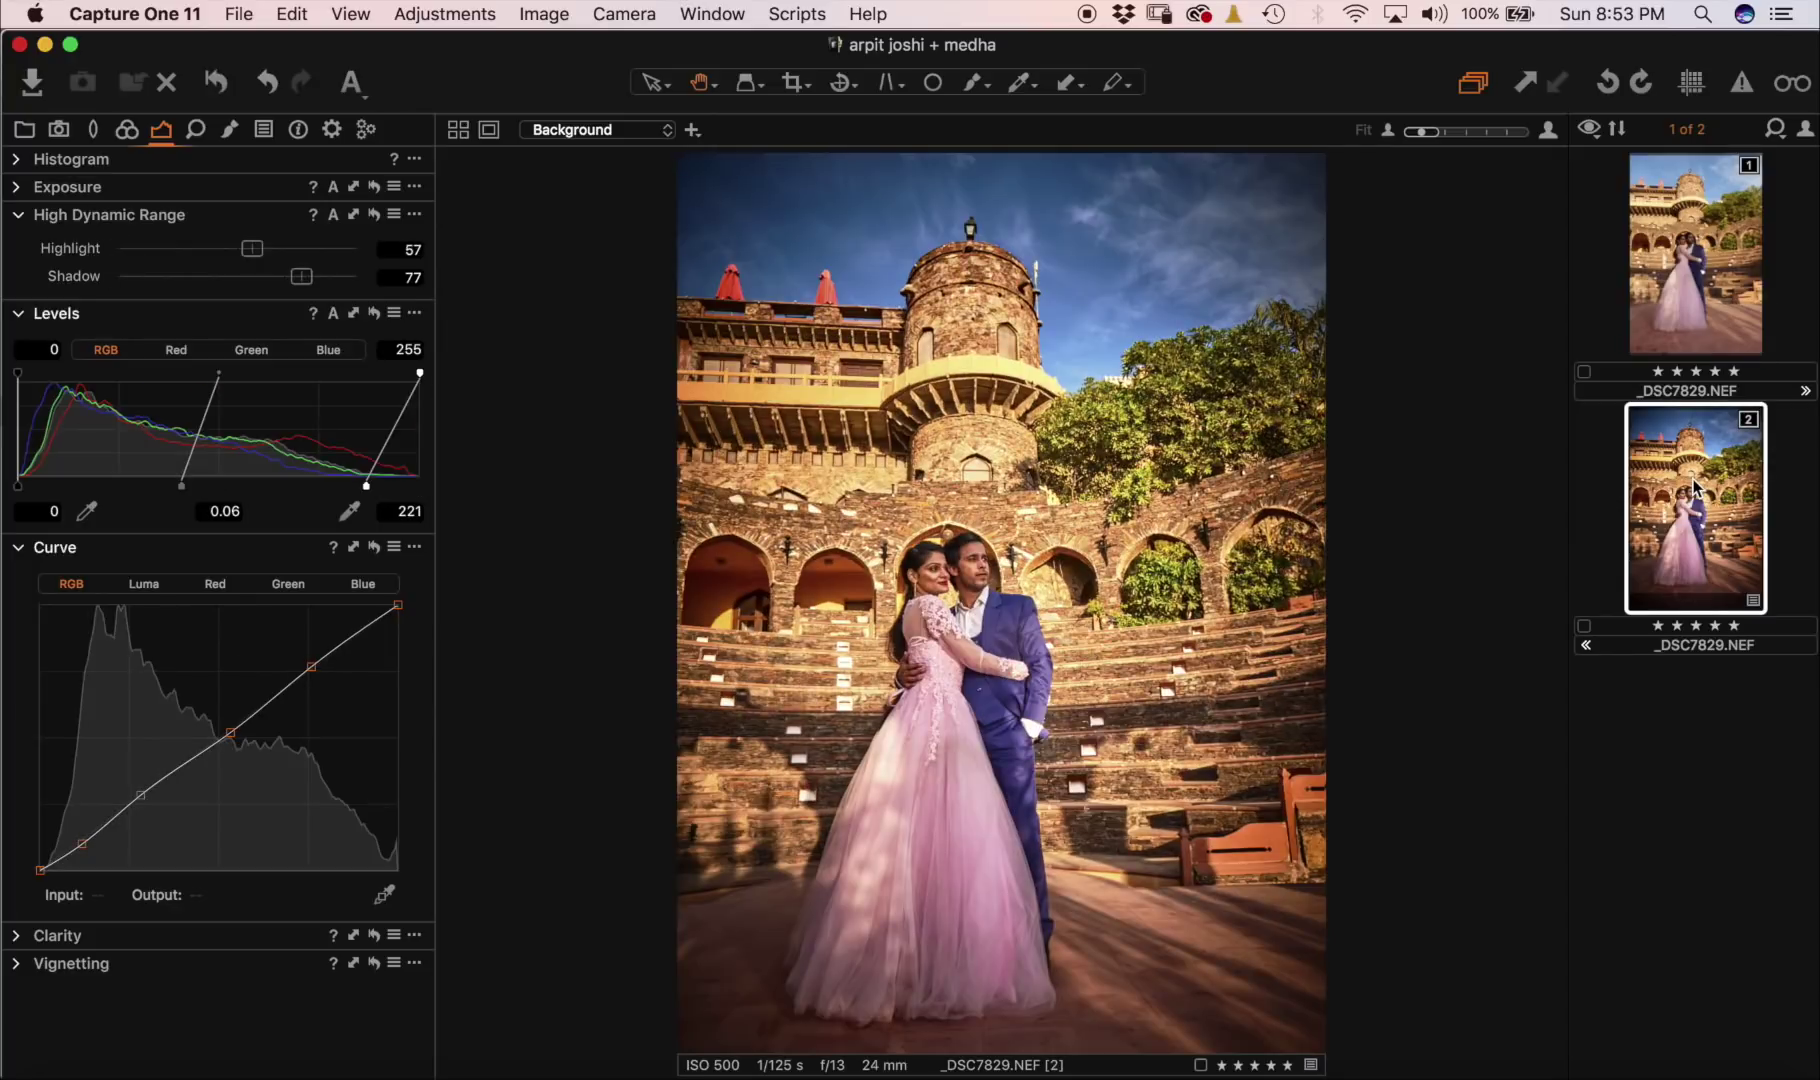